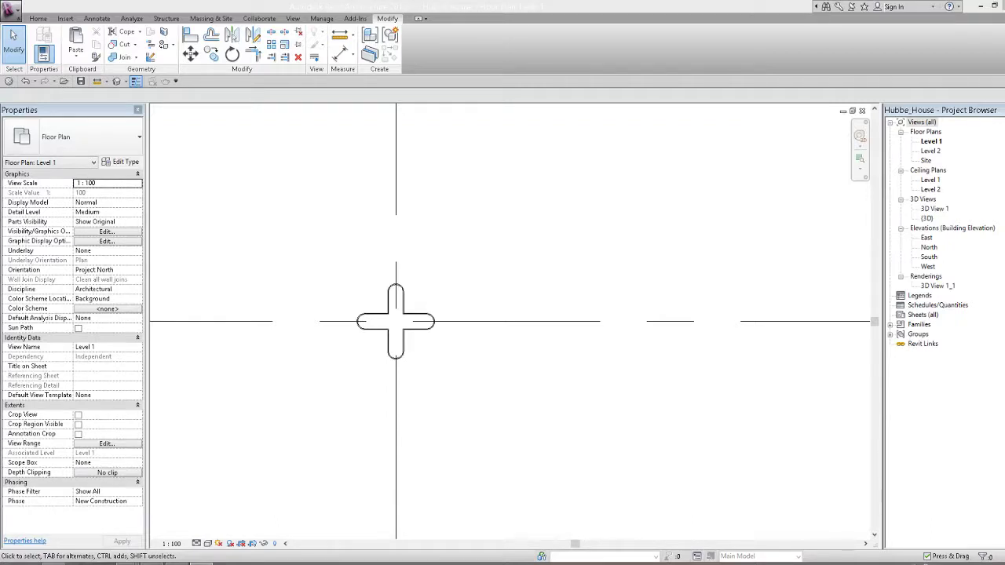
Zoom in on the cross-shaped column at the grid intersection and select the H_Col structural column
scroll(369, 322, "up", 2)
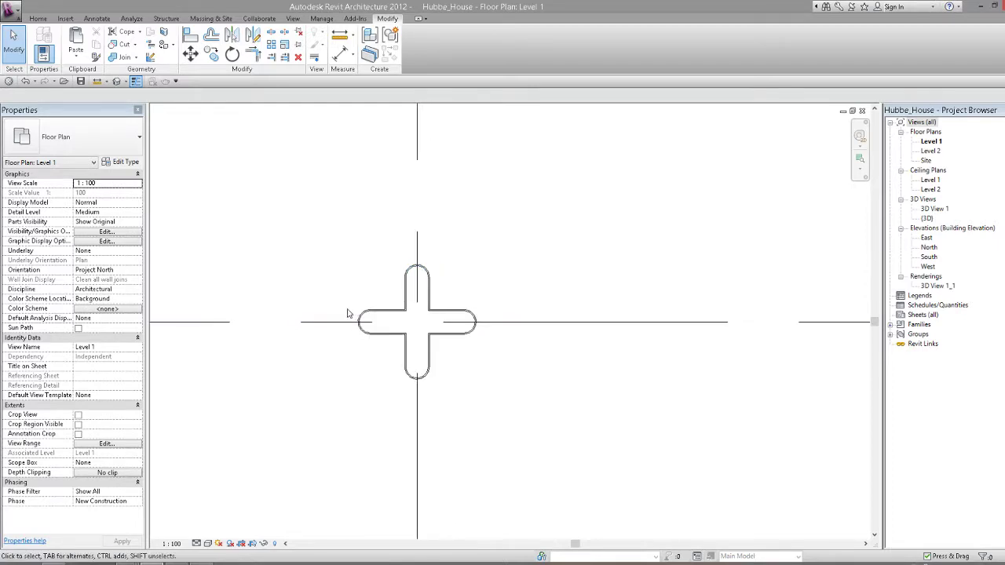
scroll(349, 315, "up", 2)
scroll(465, 326, "down", 1)
scroll(465, 327, "down", 1)
scroll(464, 327, "down", 1)
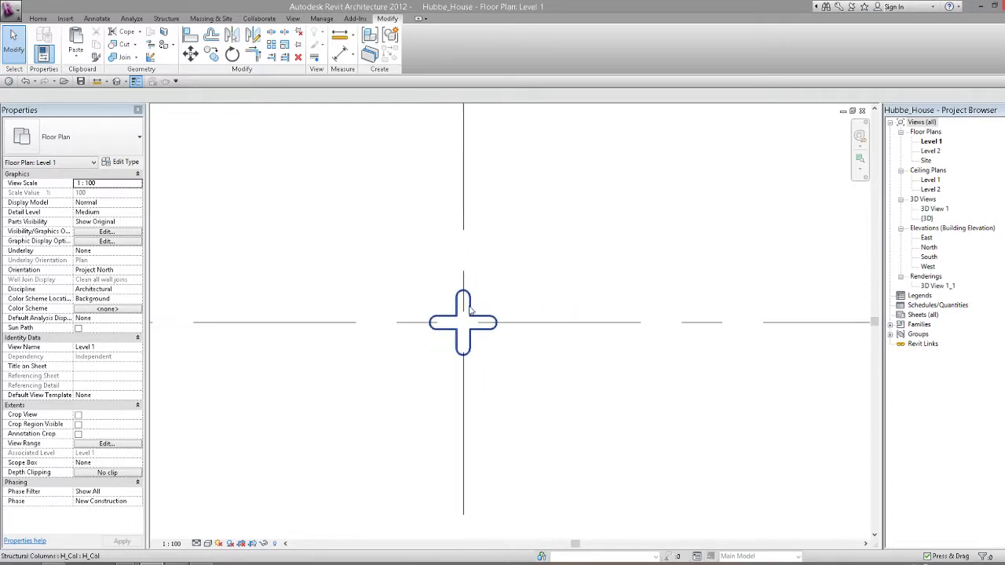
scroll(478, 345, "down", 1)
scroll(471, 342, "down", 1)
scroll(469, 344, "up", 2)
scroll(469, 346, "up", 2)
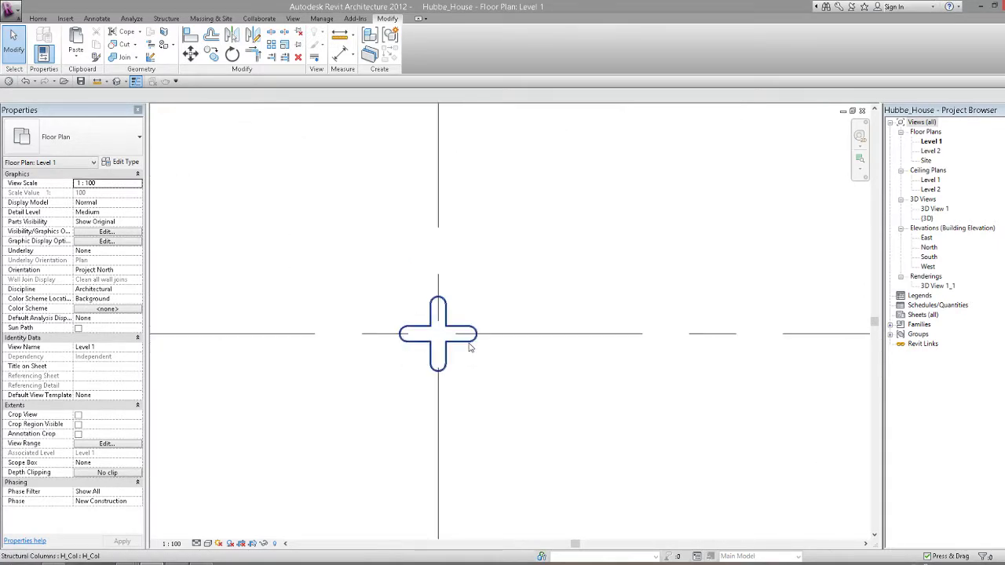
scroll(469, 346, "up", 1)
left_click(469, 343)
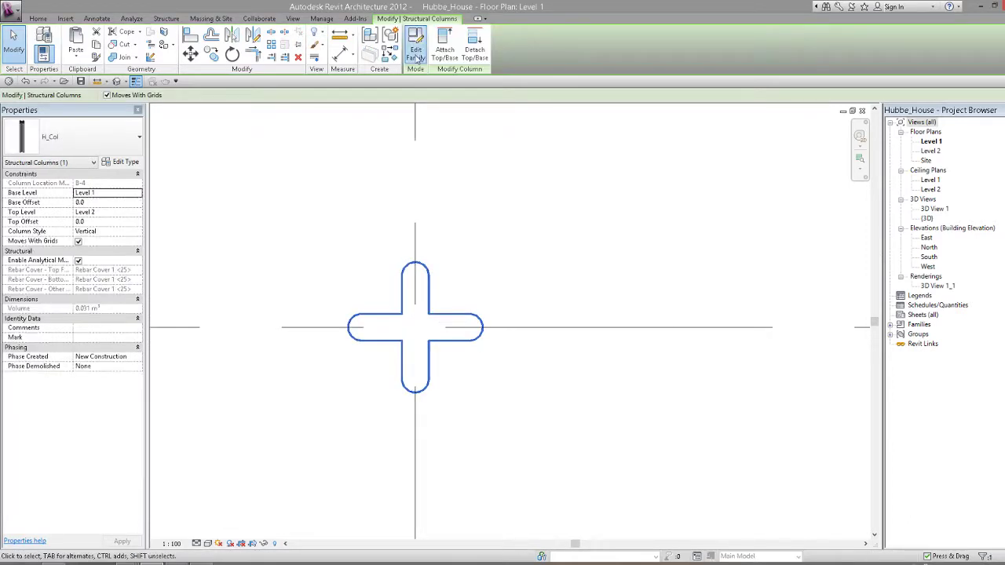
Open the H_Col family for editing and display its Lower Ref. Level floor plan
double_click(407, 332)
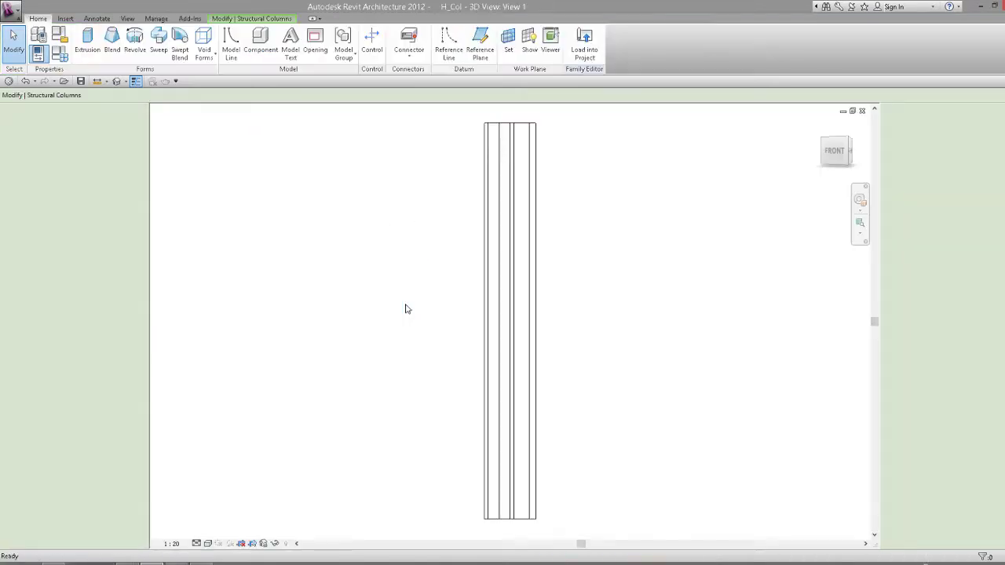
double_click(920, 122)
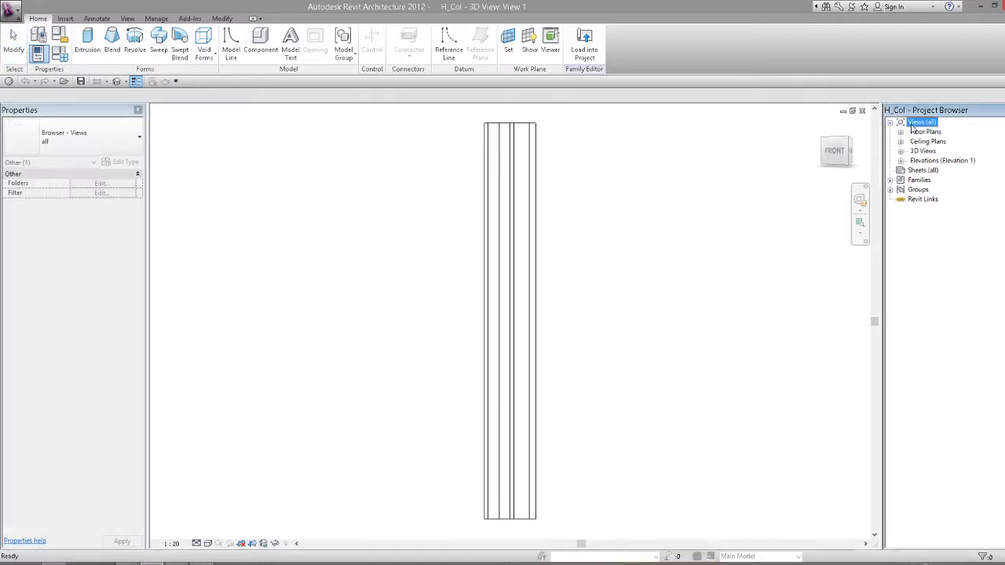
left_click(924, 132)
double_click(924, 133)
double_click(942, 141)
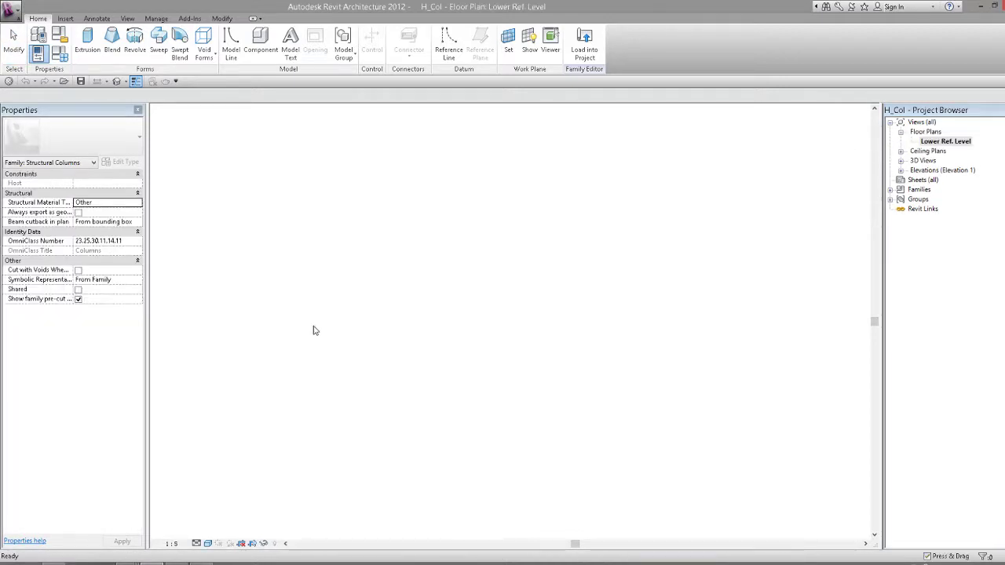
scroll(502, 346, "up", 5)
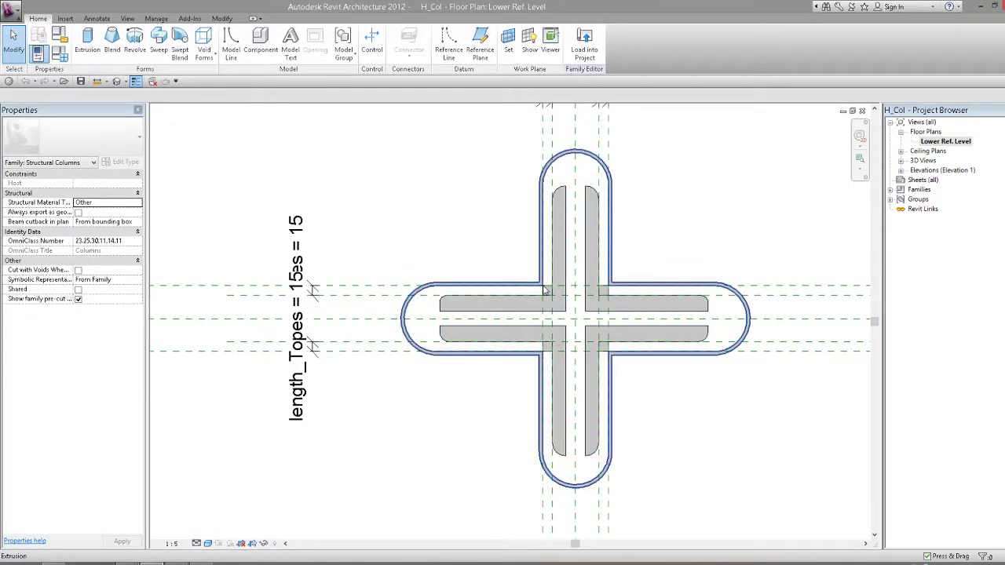
mouse_move(510, 300)
middle_mouse_down()
mouse_move(393, 244)
mouse_move(471, 186)
mouse_move(481, 159)
mouse_move(463, 241)
mouse_move(481, 180)
middle_mouse_up()
scroll(496, 343, "up", 1)
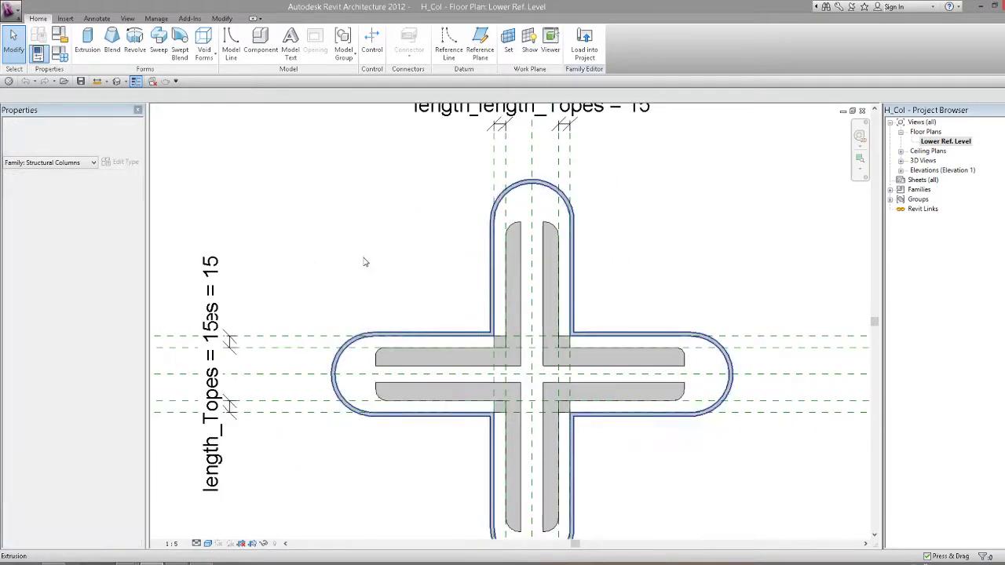
Review the family types, confirming Depth and Width are both 100.0
left_click(64, 55)
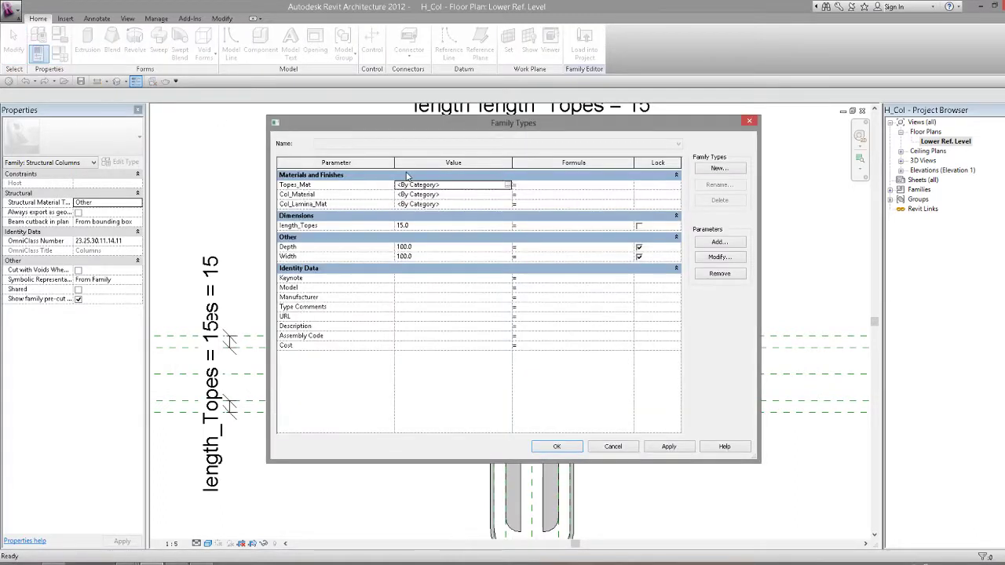
left_click(420, 247)
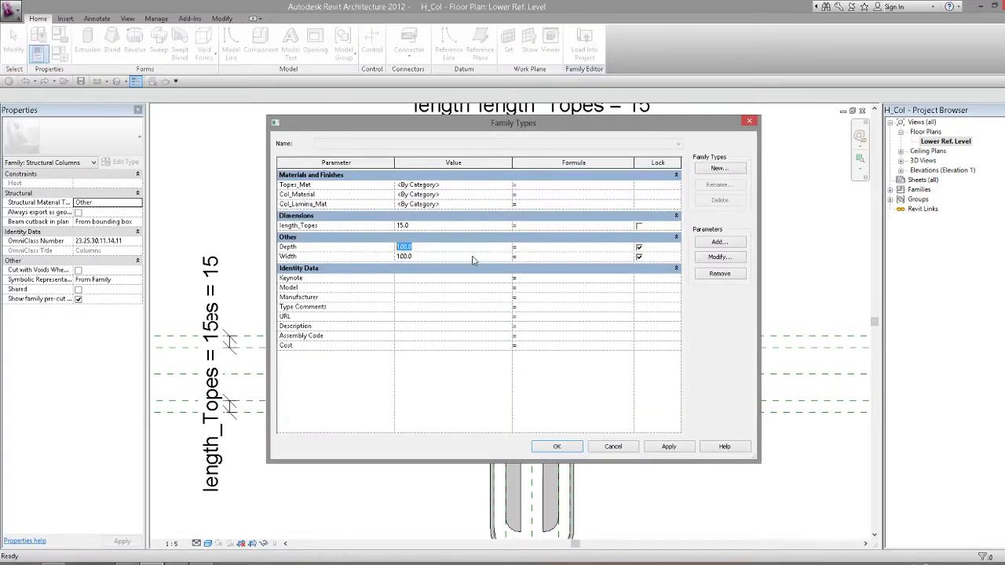
left_click(434, 256)
left_click(437, 246)
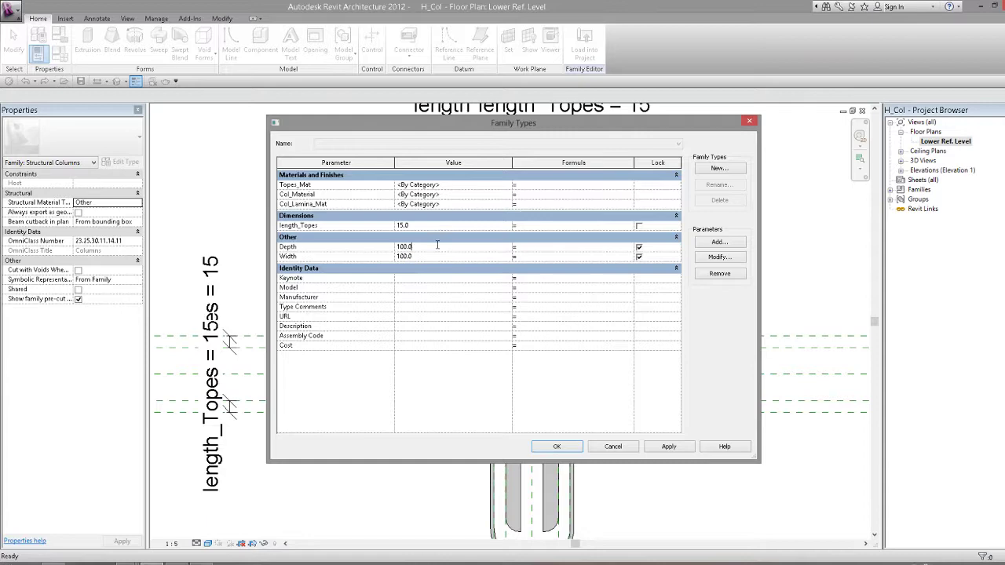
left_click(406, 257)
left_click(554, 446)
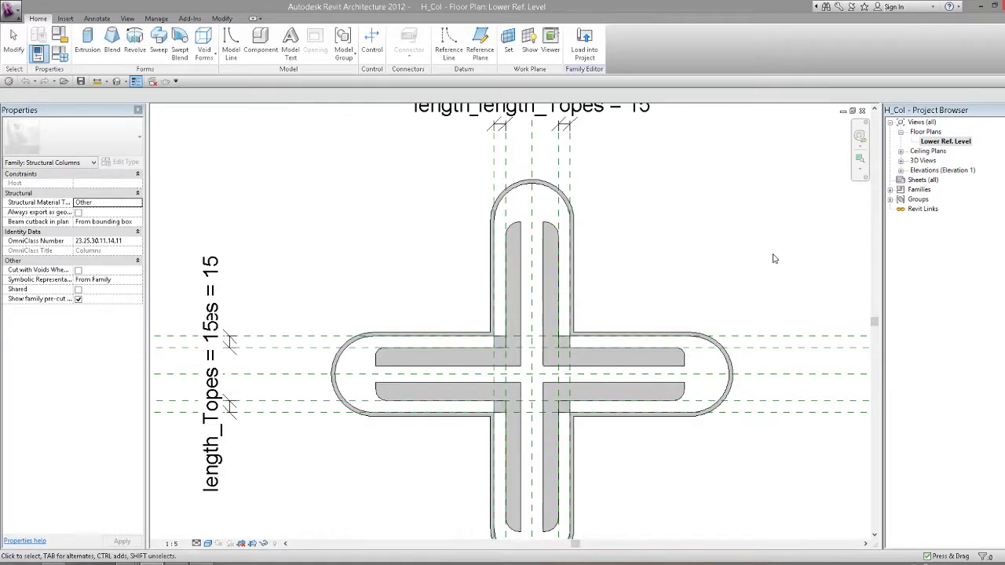
Inspect the cross's reference planes and Depth dimension, then close the H_Col family
scroll(843, 134, "down", 3)
scroll(628, 235, "up", 3)
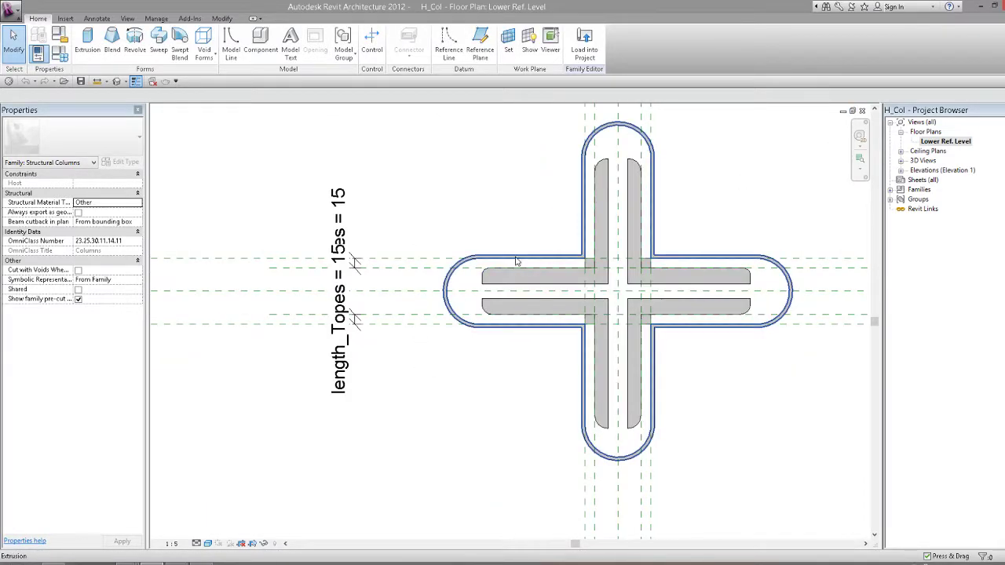
left_click(355, 266)
left_click(384, 244)
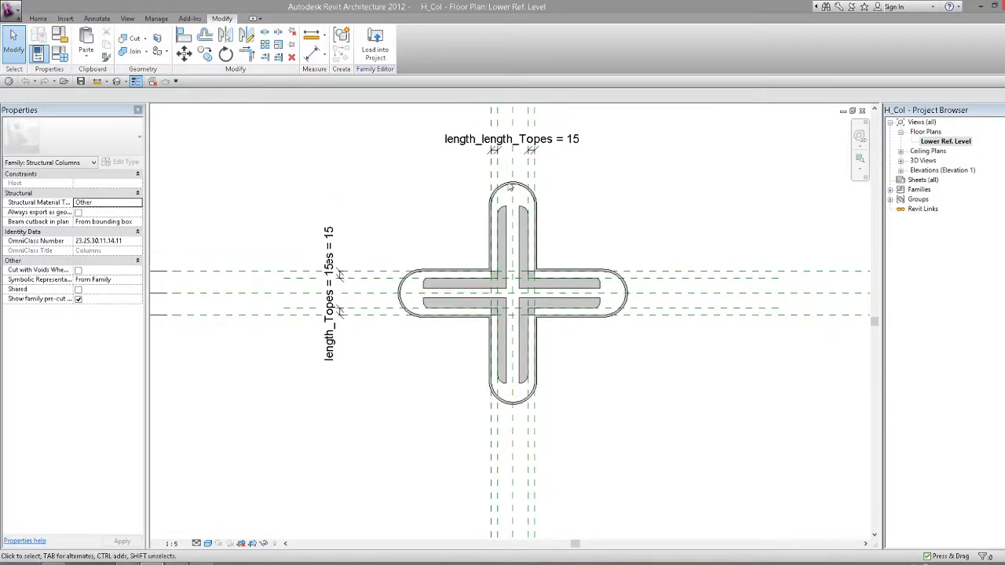
scroll(547, 249, "up", 1)
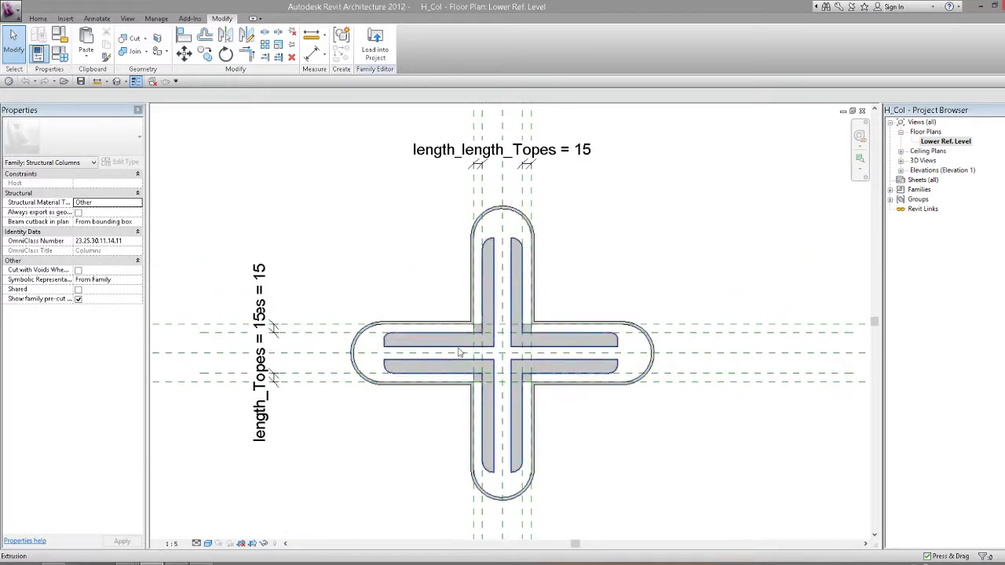
scroll(471, 298, "down", 2)
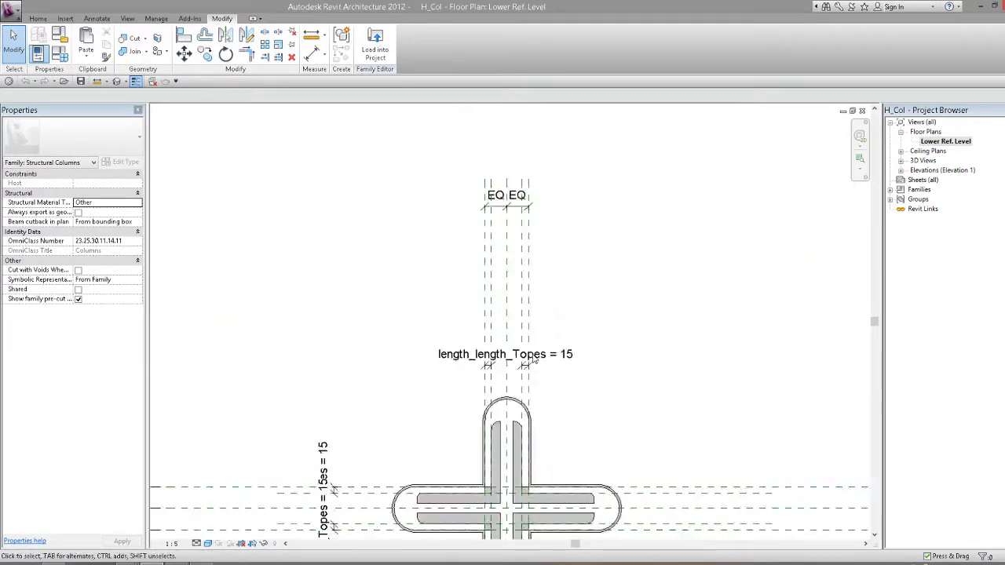
scroll(502, 315, "down", 1)
middle_click_drag(845, 480, 620, 298)
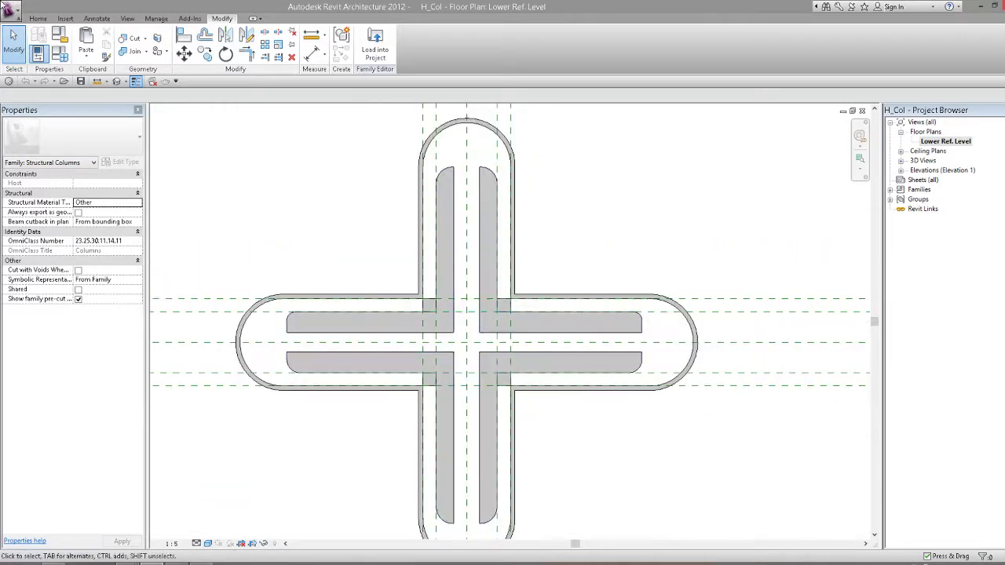
key("alt+f")
left_click(35, 280)
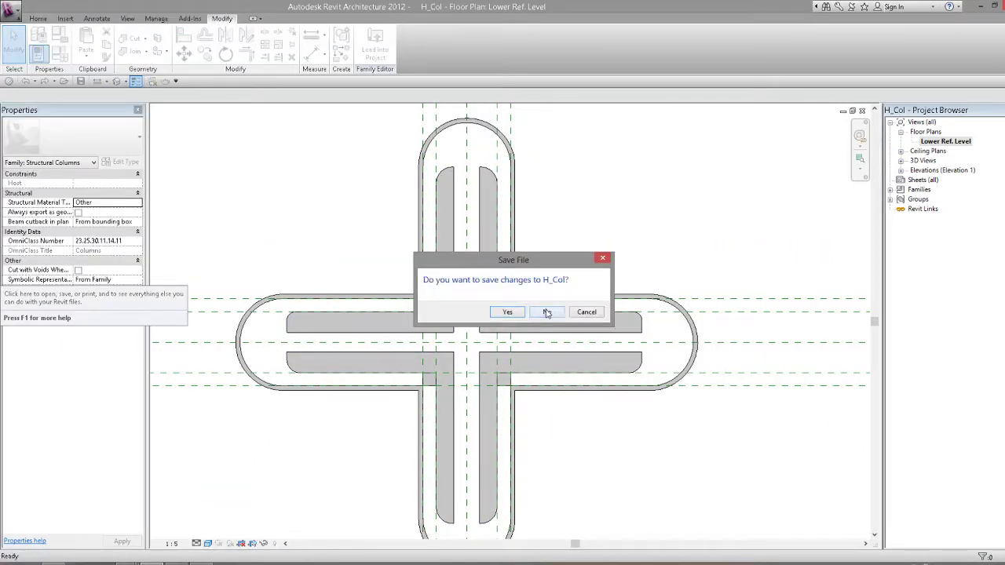
Discard H_Col changes, check the Level 1 floor outline, and switch to Hubbe_House.dwg in AutoCAD 2010
left_click(552, 312)
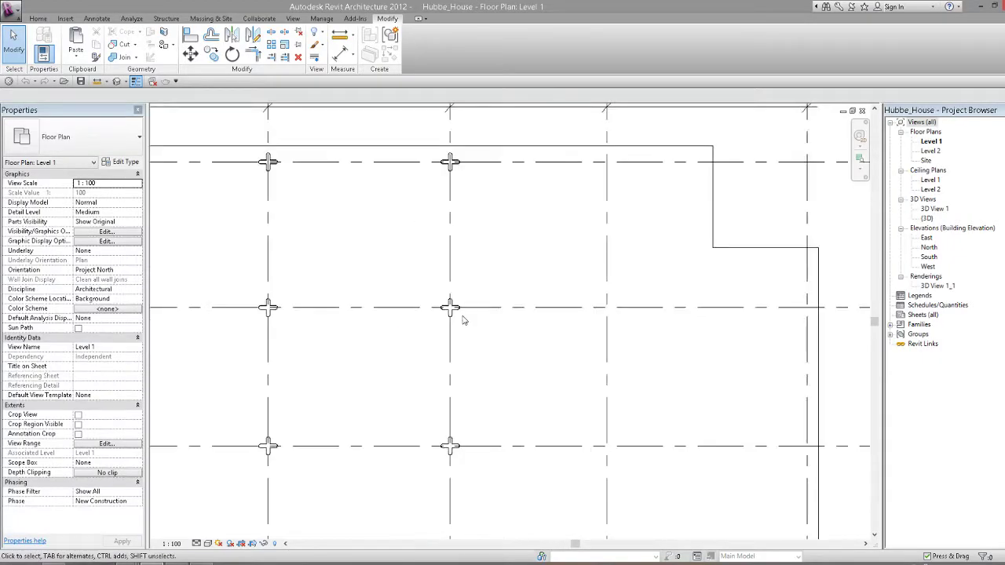
scroll(512, 330, "up", 2)
scroll(511, 322, "up", 1)
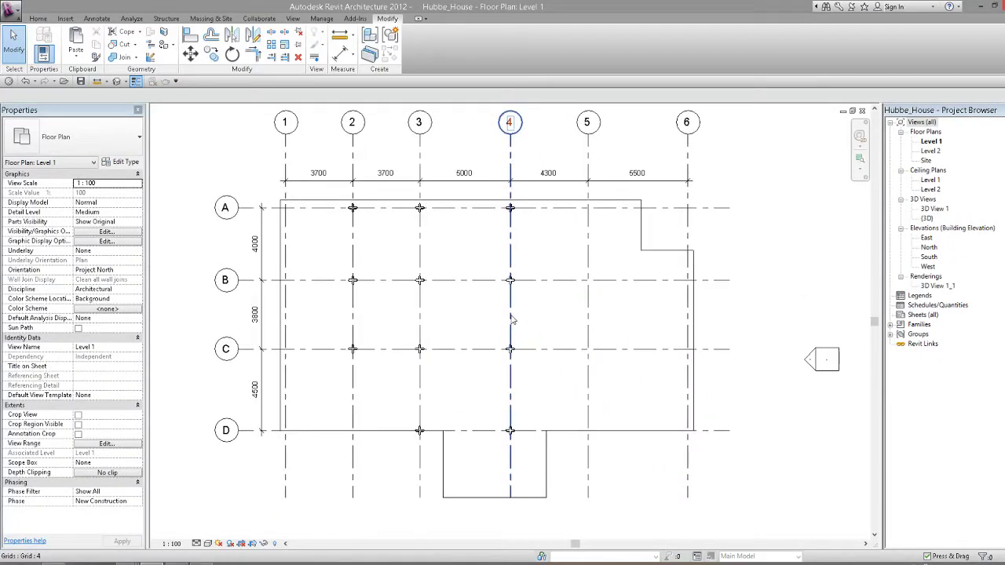
scroll(514, 298, "up", 1)
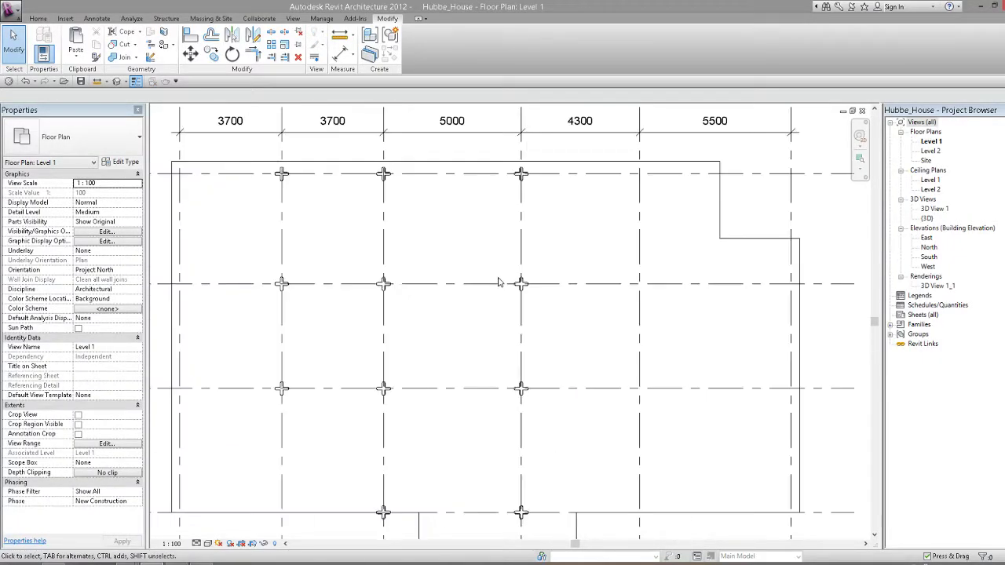
scroll(550, 283, "down", 1)
left_click(633, 203)
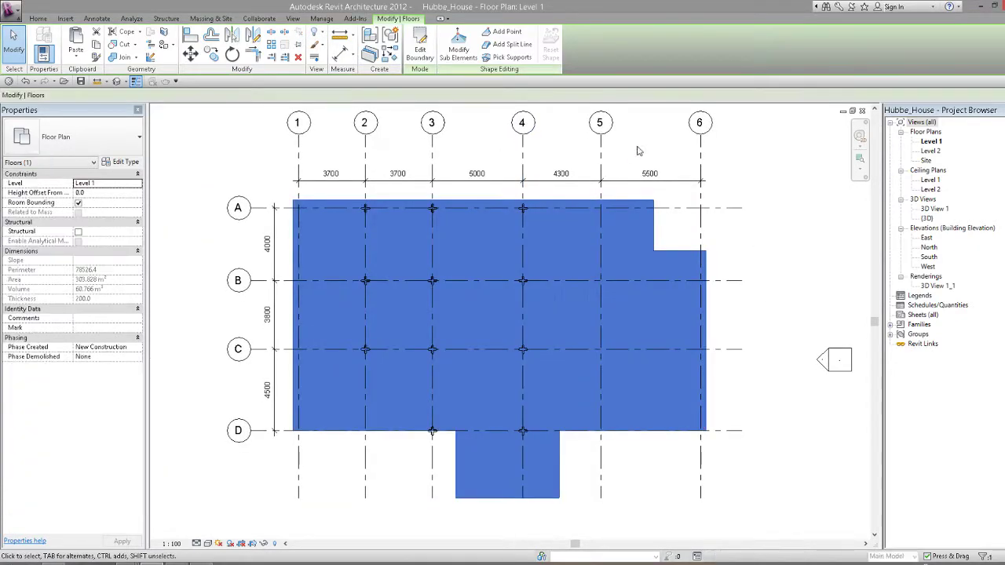
left_click(491, 220)
left_click(170, 561)
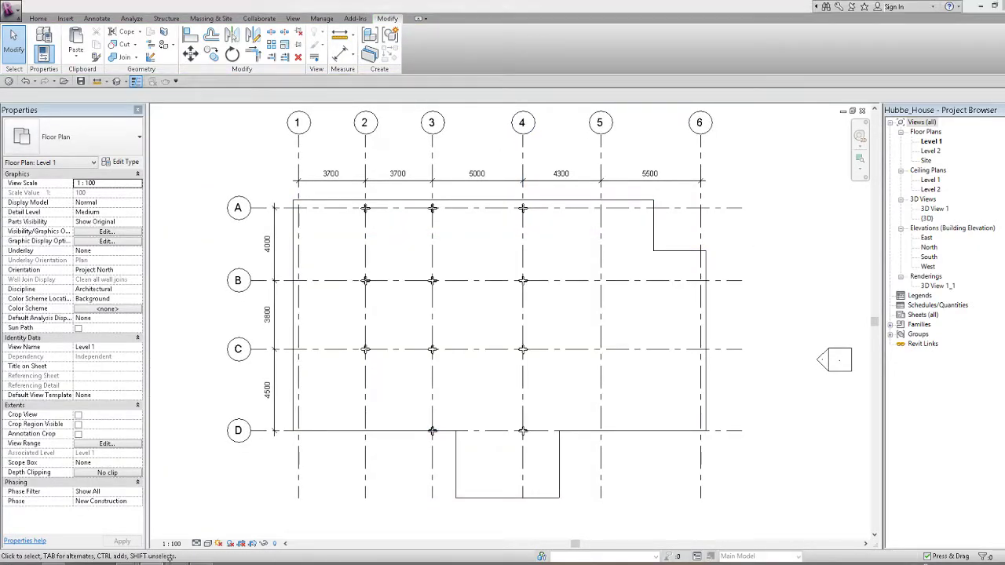
scroll(695, 251, "up", 2)
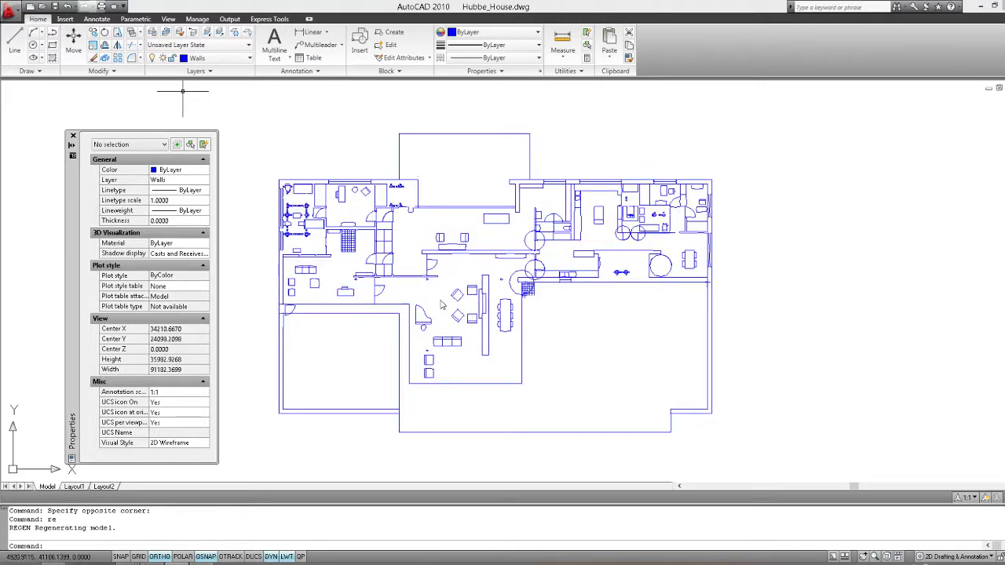
Confirm with UN that Hubbe_House.dwg's drawing units are Millimeters
key("alt+f")
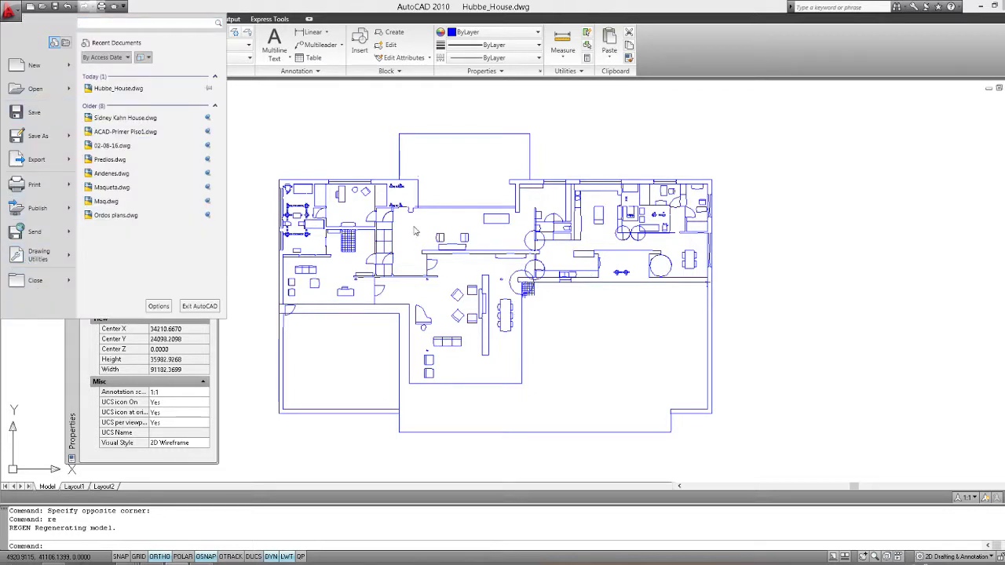
left_click(62, 283)
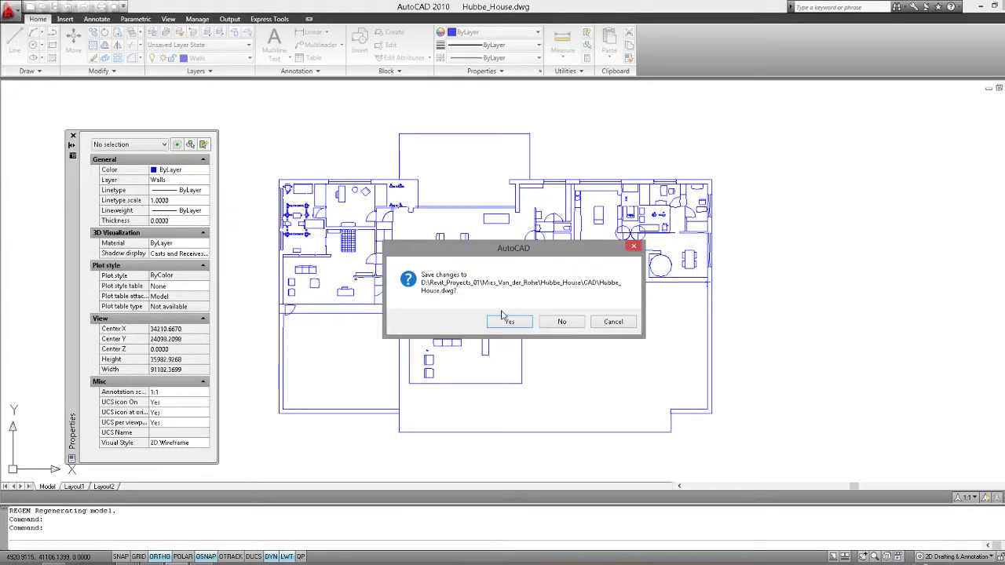
left_click(596, 323)
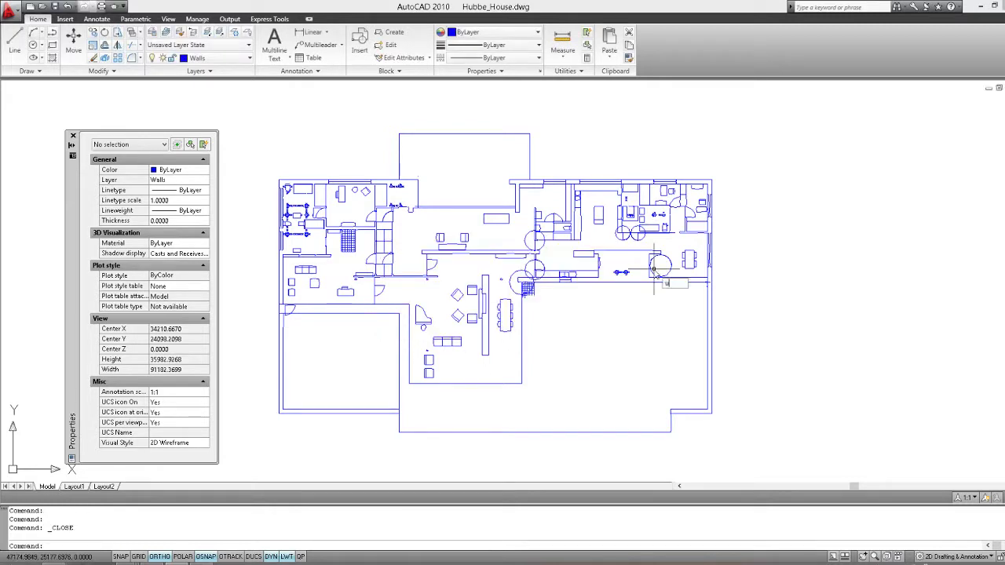
type("un")
key("Return")
left_click_drag(498, 184, 496, 173)
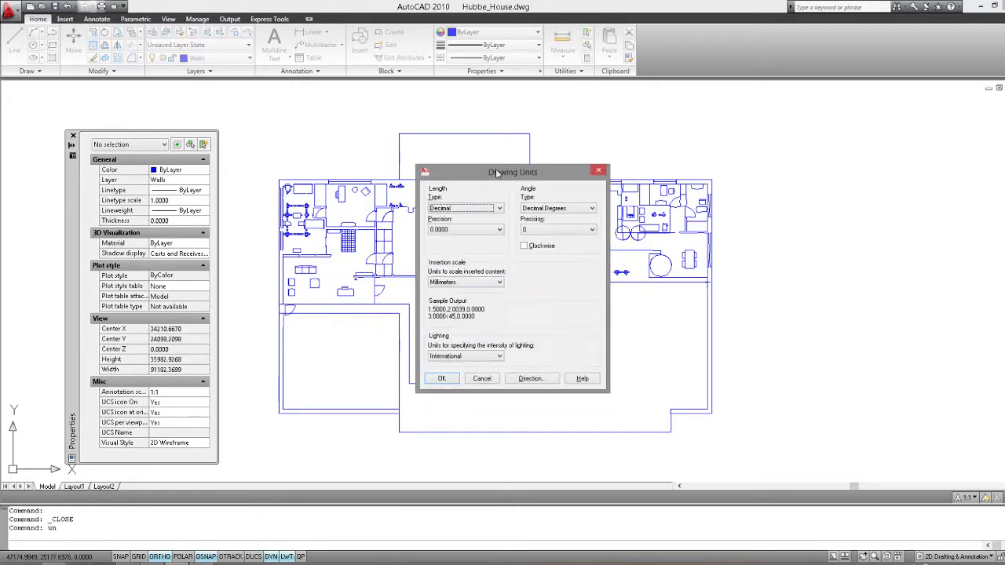
left_click(598, 170)
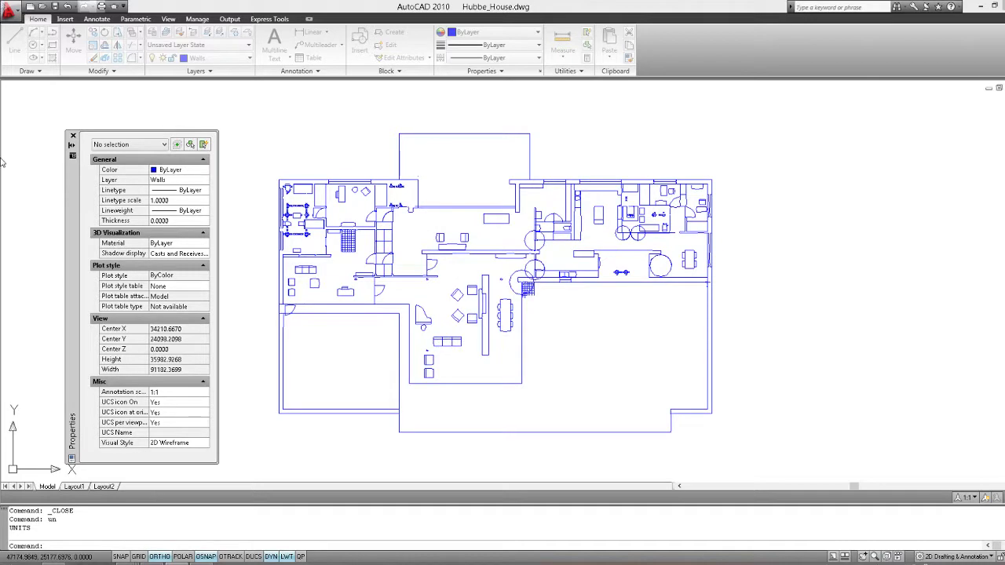
Save Hubbe_House.dwg and close it, leaving AutoCAD with no drawing open
left_click(9, 9)
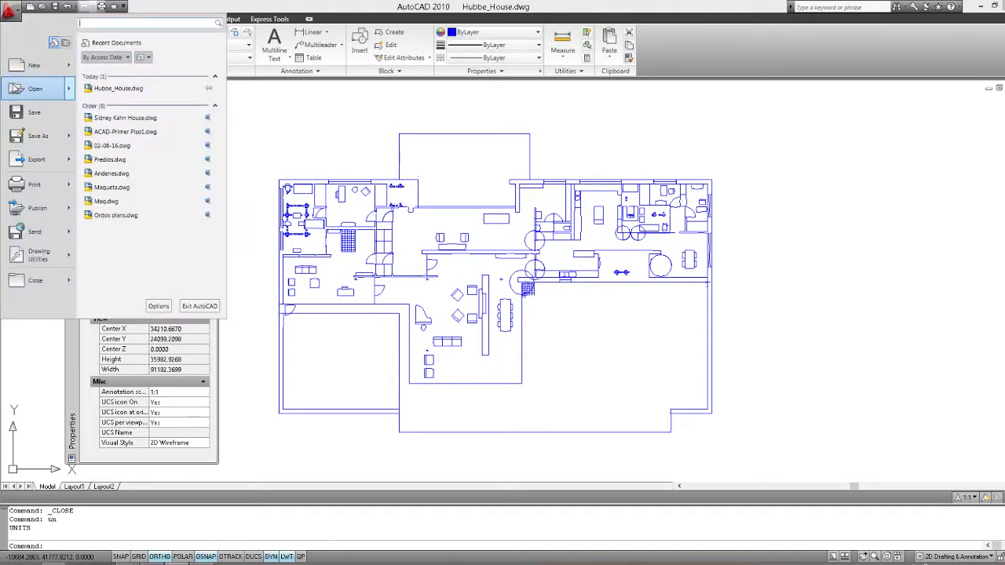
left_click(351, 306)
scroll(351, 306, "down", 2)
middle_click_drag(351, 306, 482, 143)
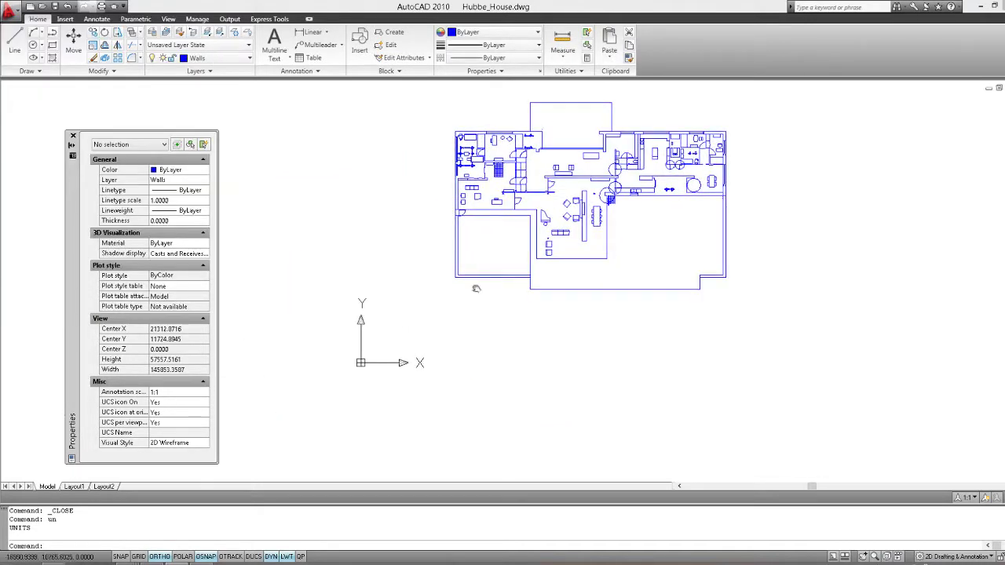
left_click(9, 9)
left_click(32, 135)
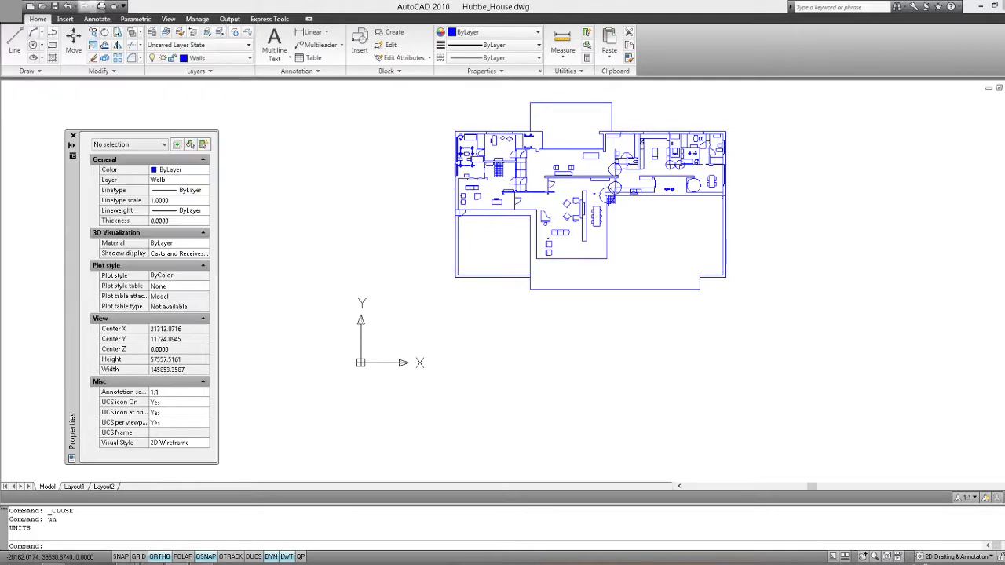
left_click(9, 9)
left_click(31, 275)
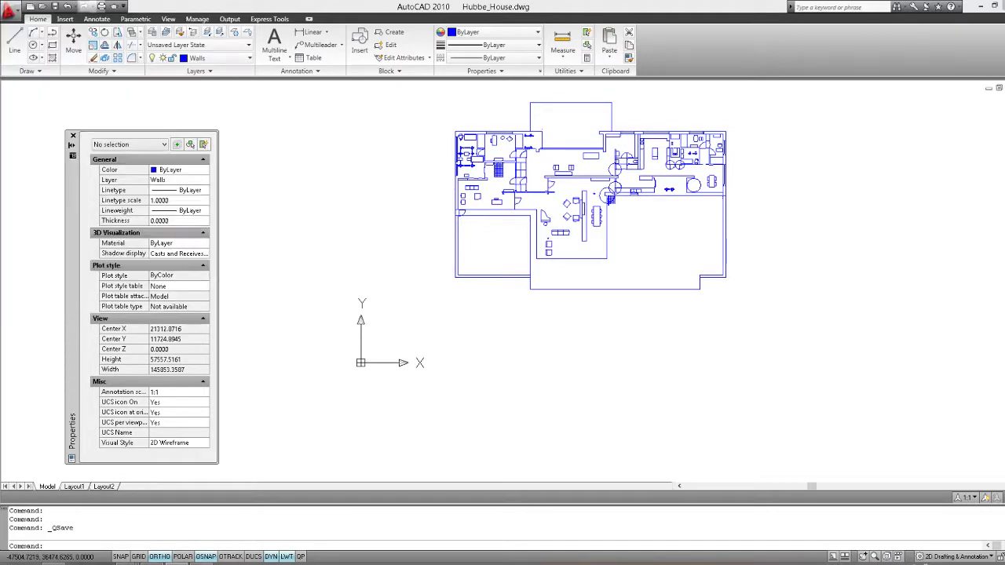
Save the Hubbe_House Revit project
left_click(9, 6)
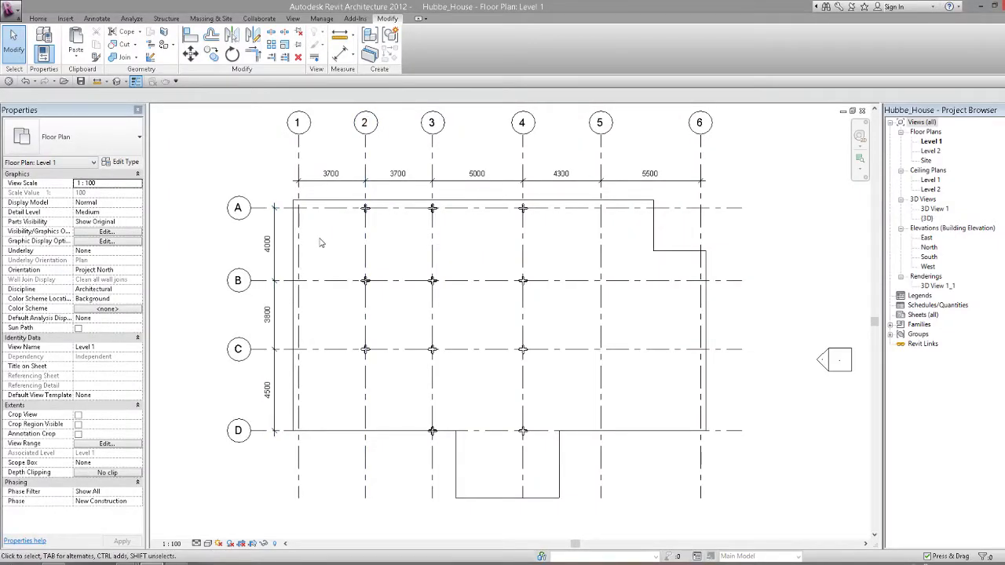
left_click(460, 285)
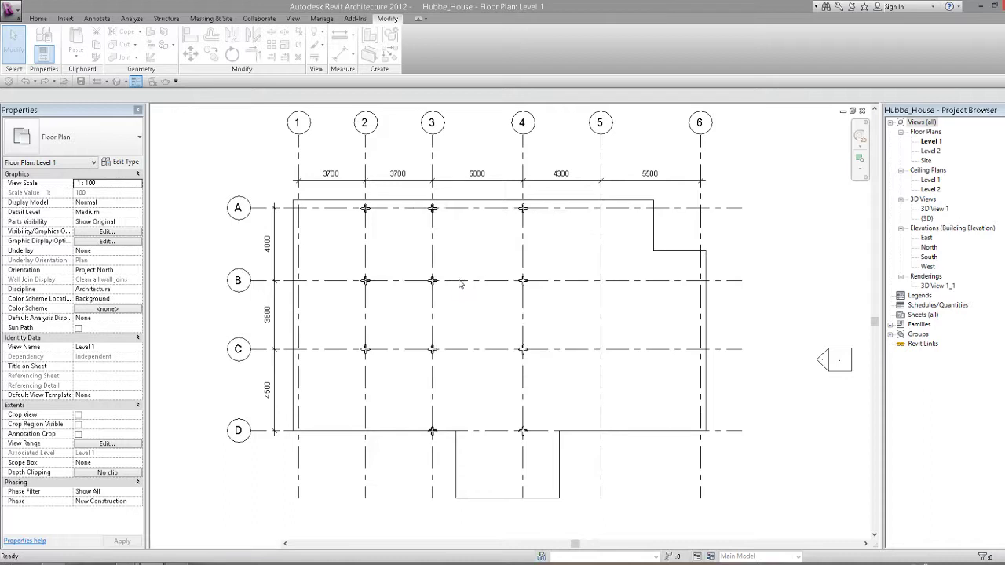
left_click(577, 443)
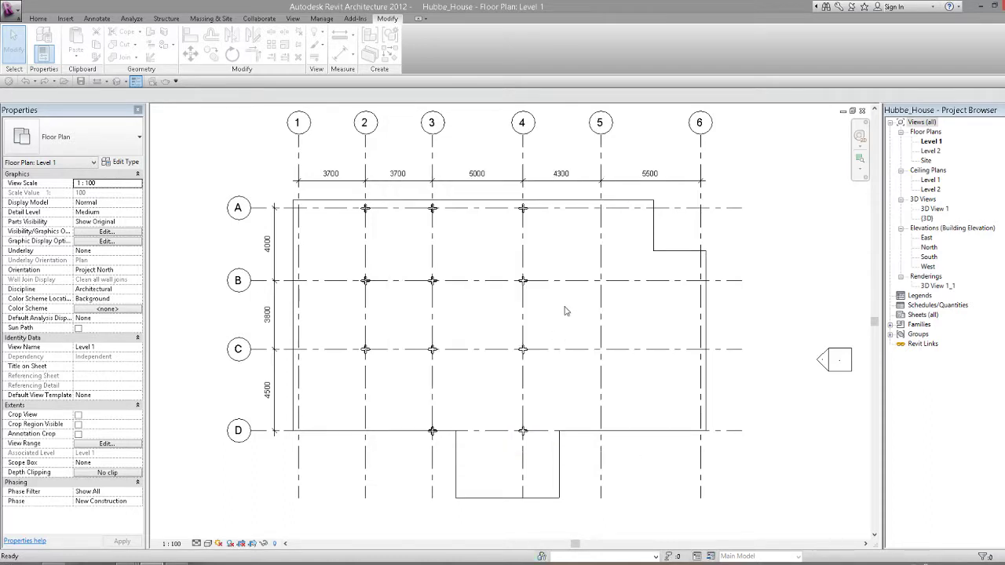
Check with UN that the project Length units are millimetres
key("u")
key("n")
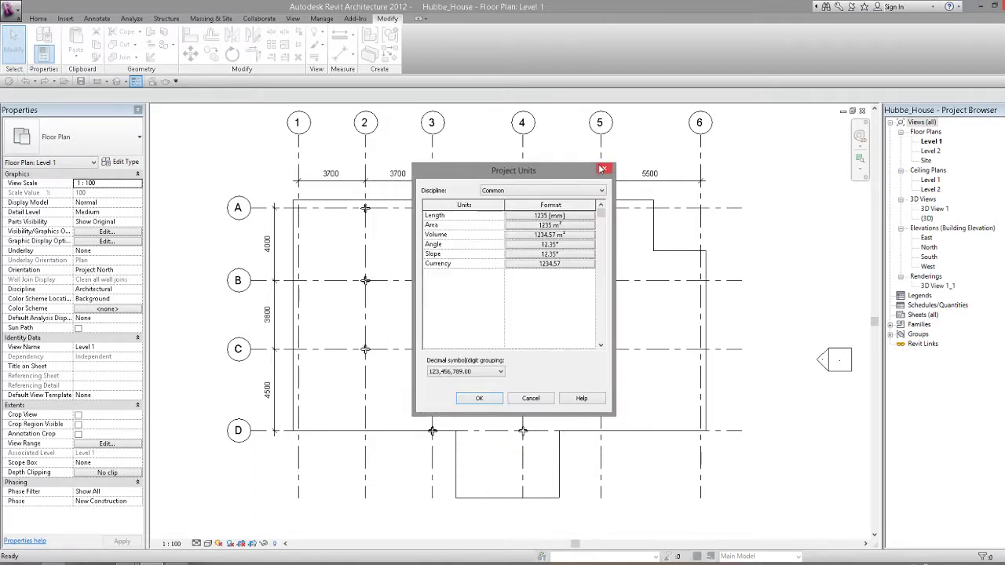
left_click(605, 169)
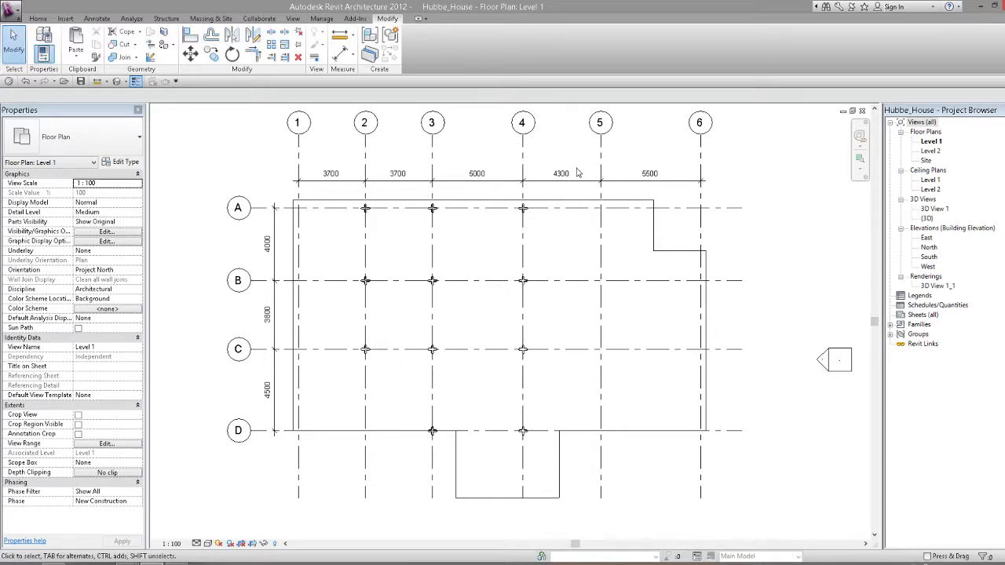
Choose Hubbe_House.dwg from the CAD folder with import units set to millimeter
left_click(69, 20)
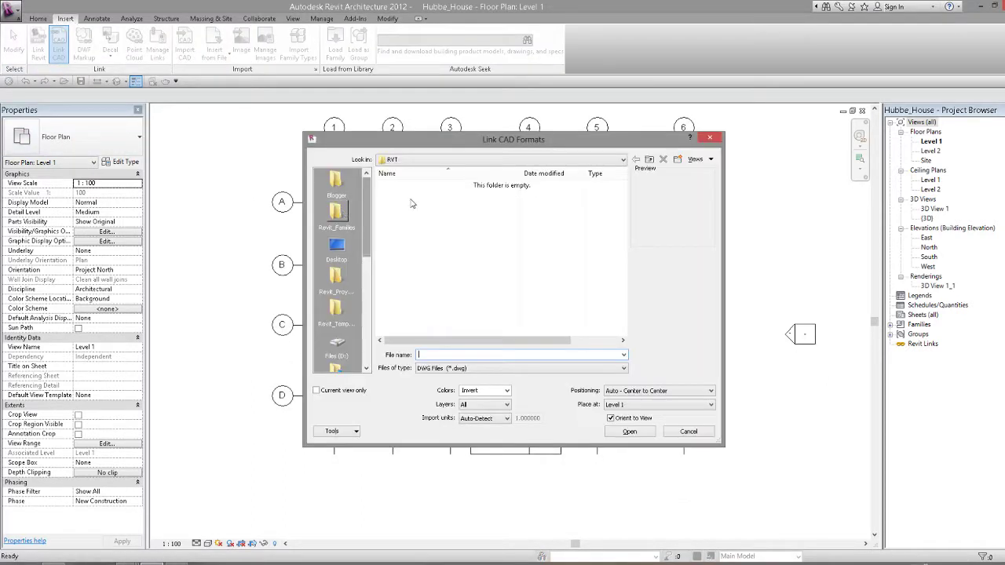
left_click(648, 159)
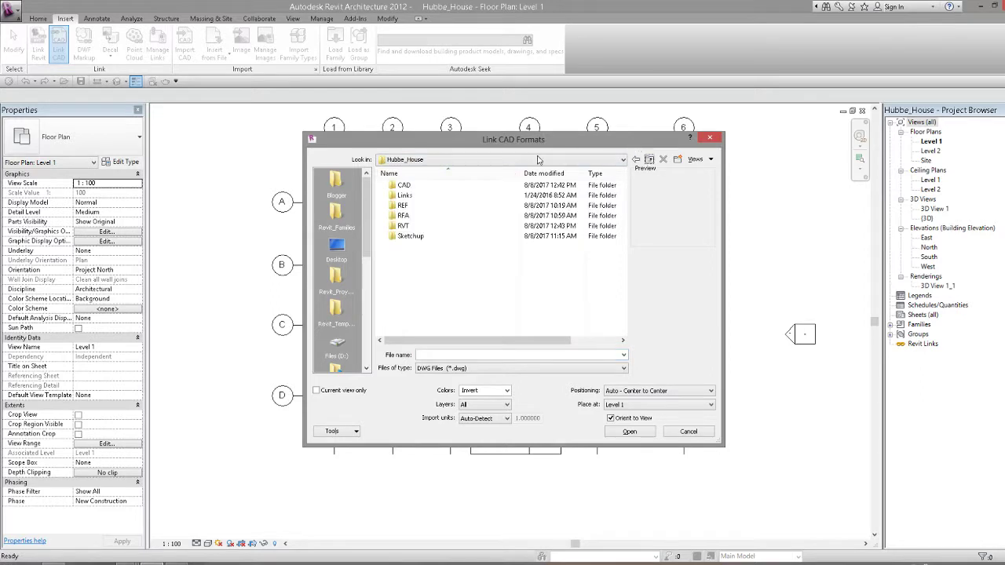
double_click(402, 186)
left_click(412, 186)
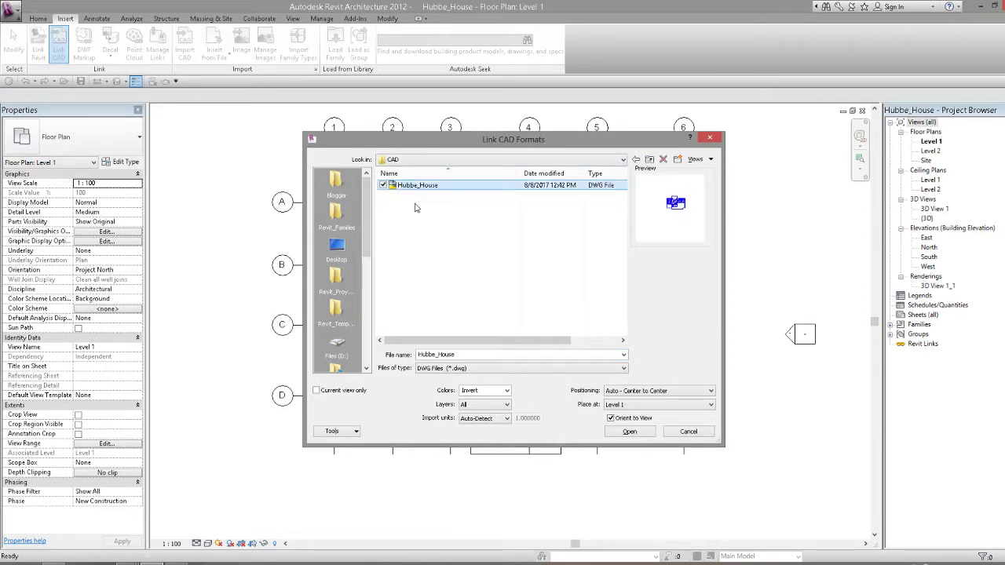
left_click(483, 418)
left_click(480, 423)
left_click(482, 421)
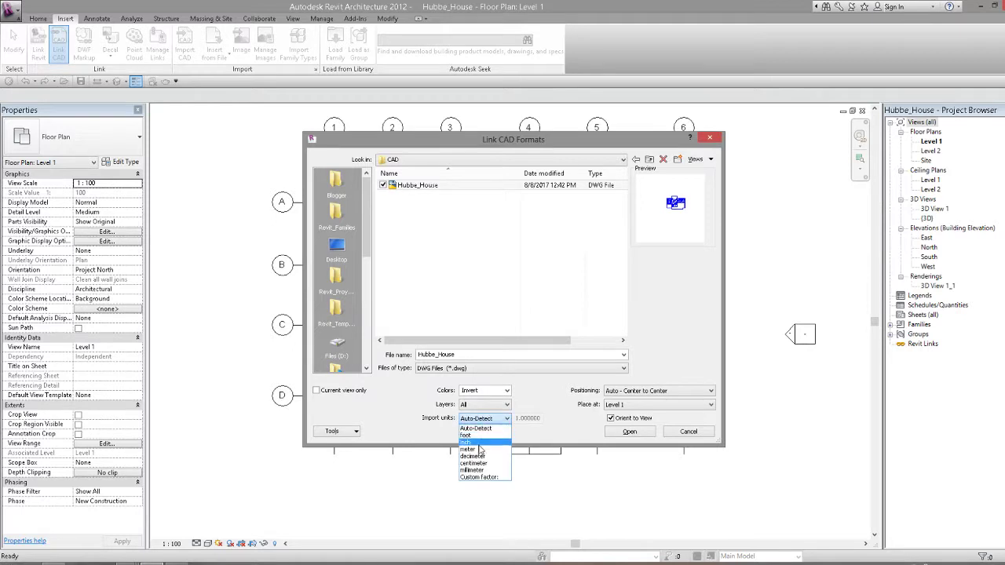
left_click(475, 471)
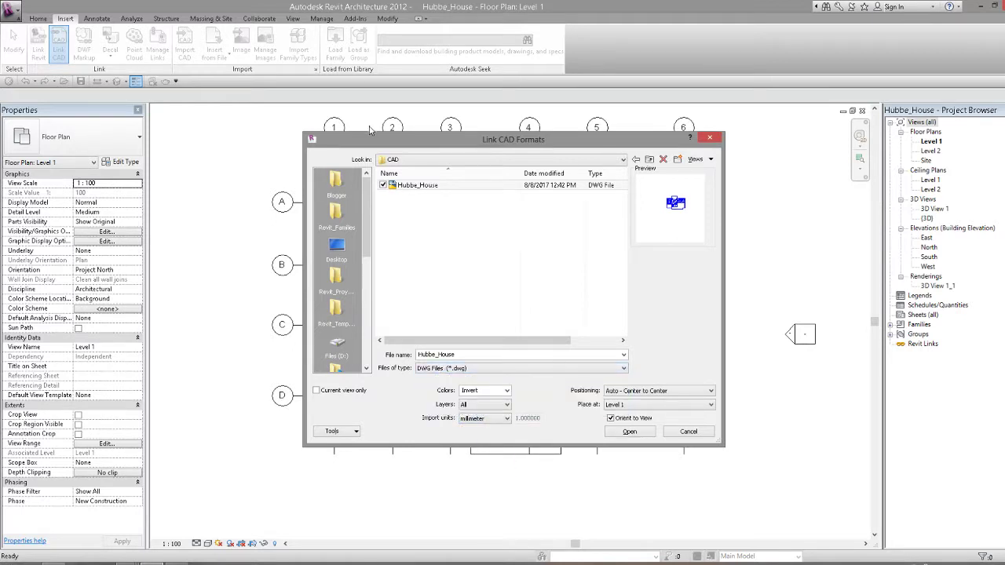
left_click_drag(370, 132, 370, 128)
left_click(430, 184)
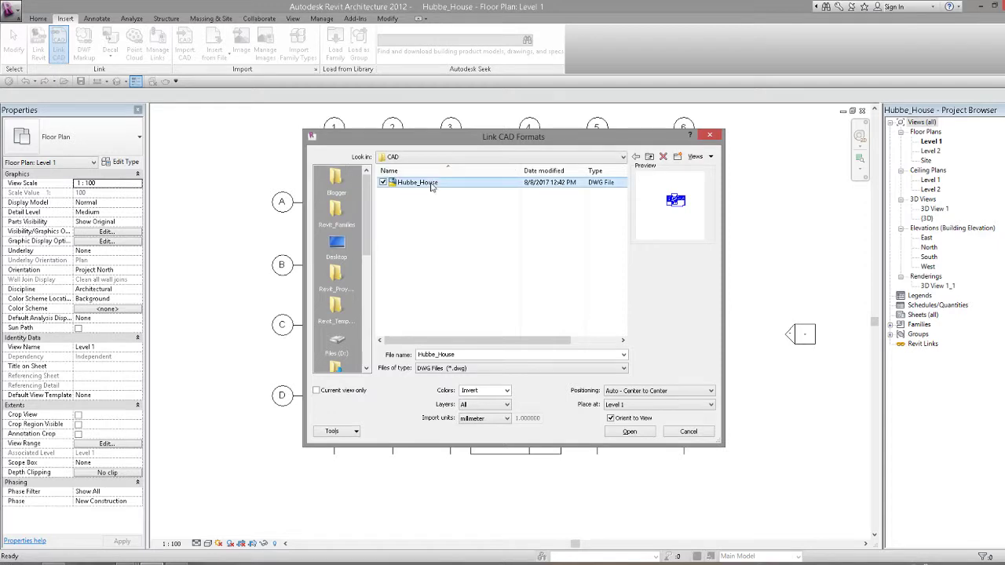
Link it Auto - Center to Center on Level 1 with inverted colours
left_click(658, 390)
left_click(642, 397)
left_click(642, 405)
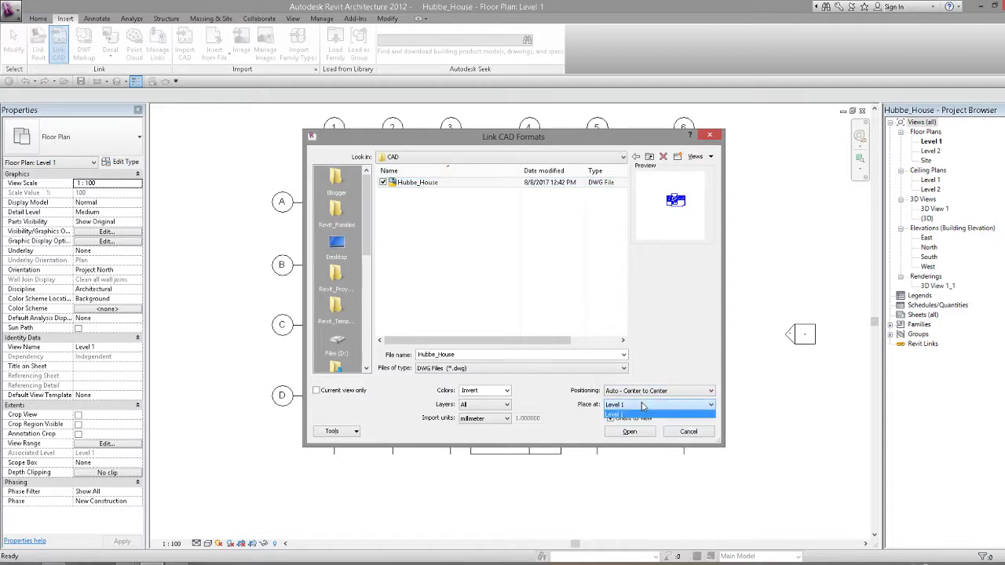
left_click(617, 414)
left_click(466, 419)
left_click(470, 424)
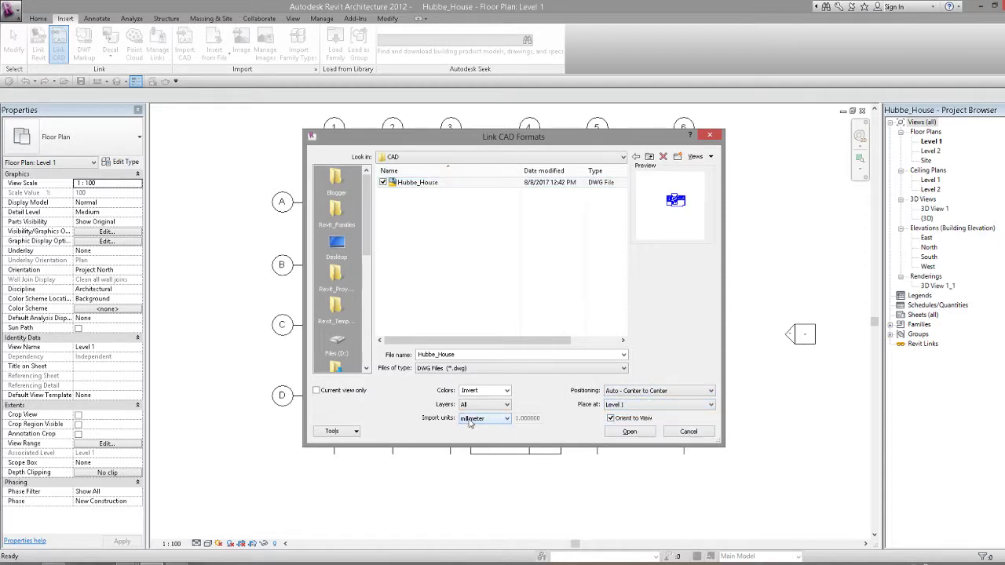
left_click(510, 396)
left_click(508, 395)
left_click(481, 390)
left_click(645, 431)
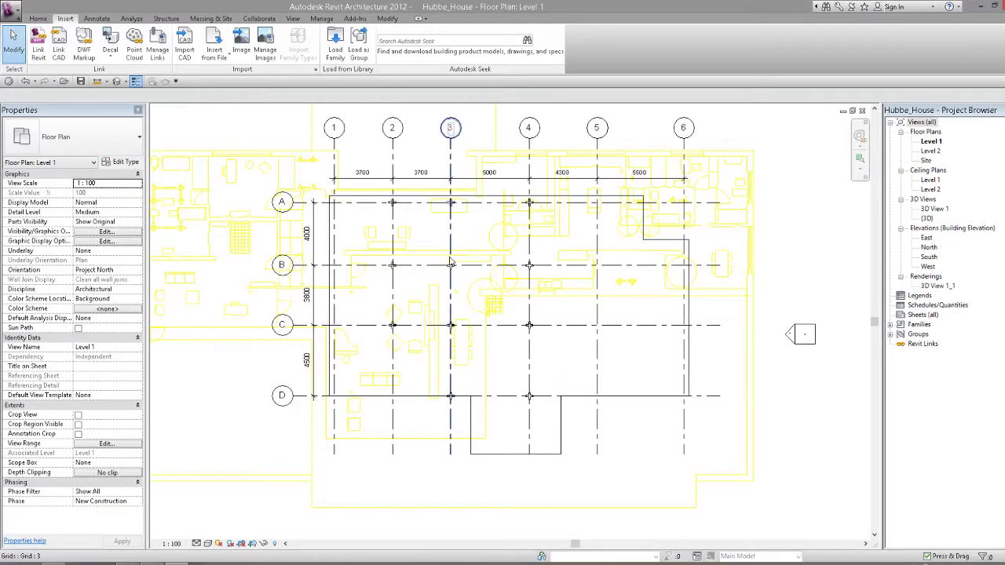
Move the linked plan from its top-left house corner onto the grid A/1 intersection
scroll(455, 264, "down", 3)
scroll(349, 224, "up", 2)
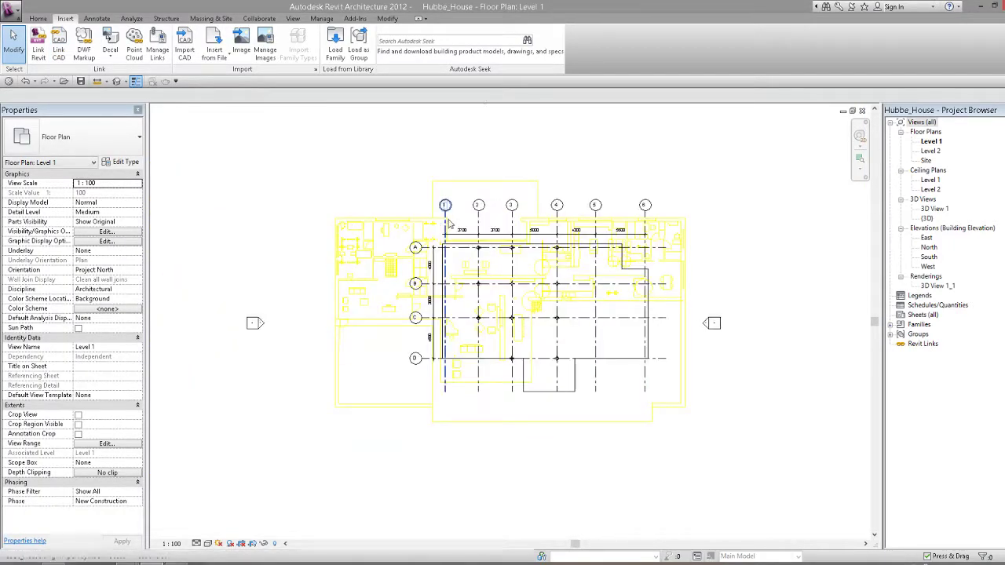
scroll(318, 229, "up", 1)
middle_click_drag(340, 227, 318, 227)
scroll(318, 227, "up", 1)
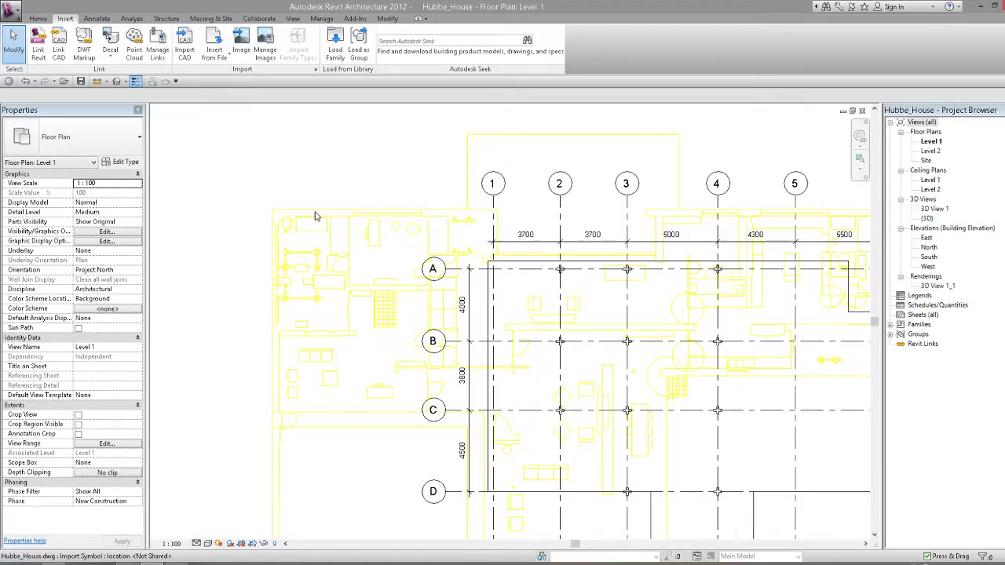
left_click(314, 220)
left_click(190, 53)
left_click(257, 207)
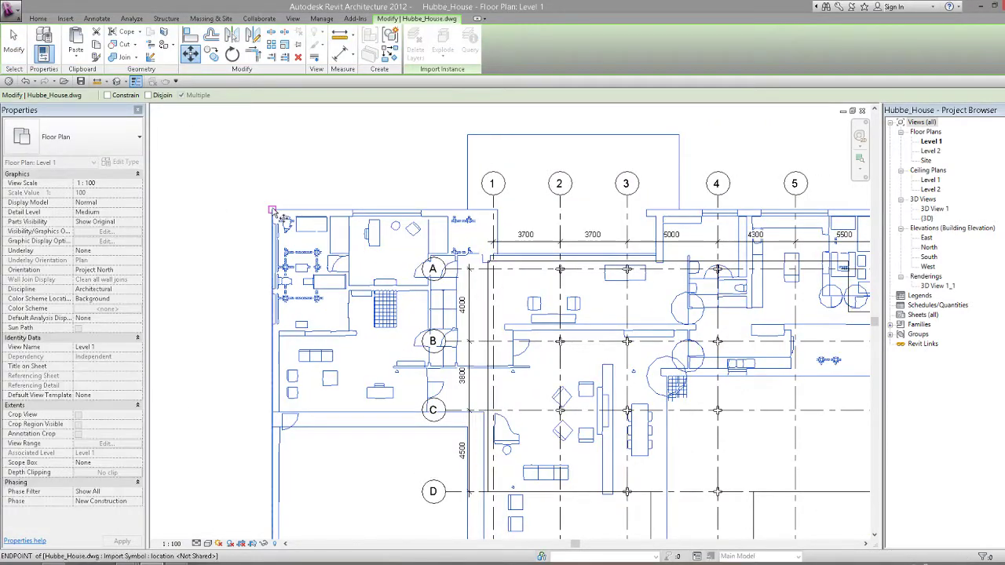
scroll(337, 204, "up", 1)
middle_click_drag(424, 227, 403, 199)
scroll(402, 199, "up", 1)
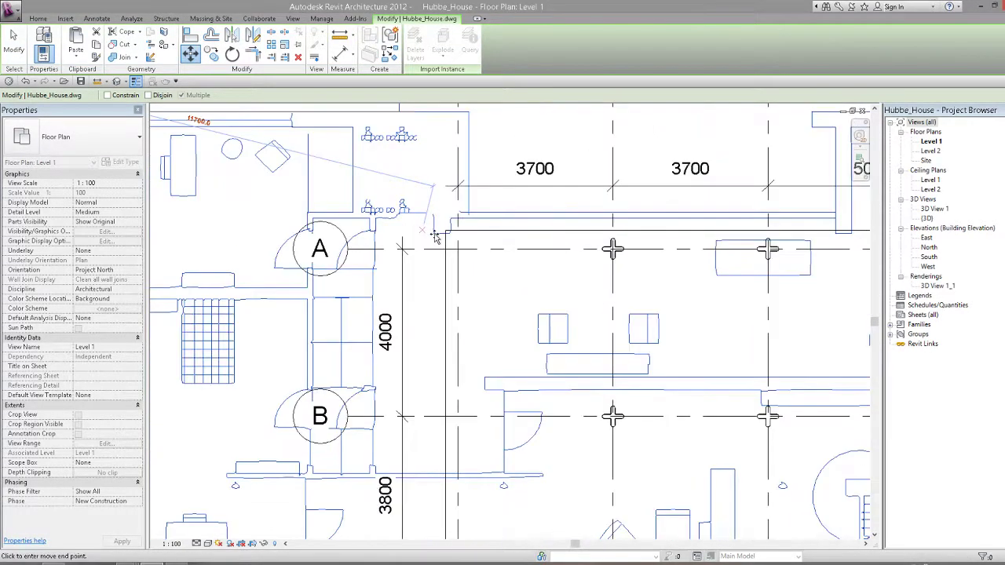
scroll(393, 200, "up", 1)
left_click(385, 196)
In Visibility/Graphics (VG) Imported Categories, hide the linked drawing's Layer 2 and apply
key("v")
key("g")
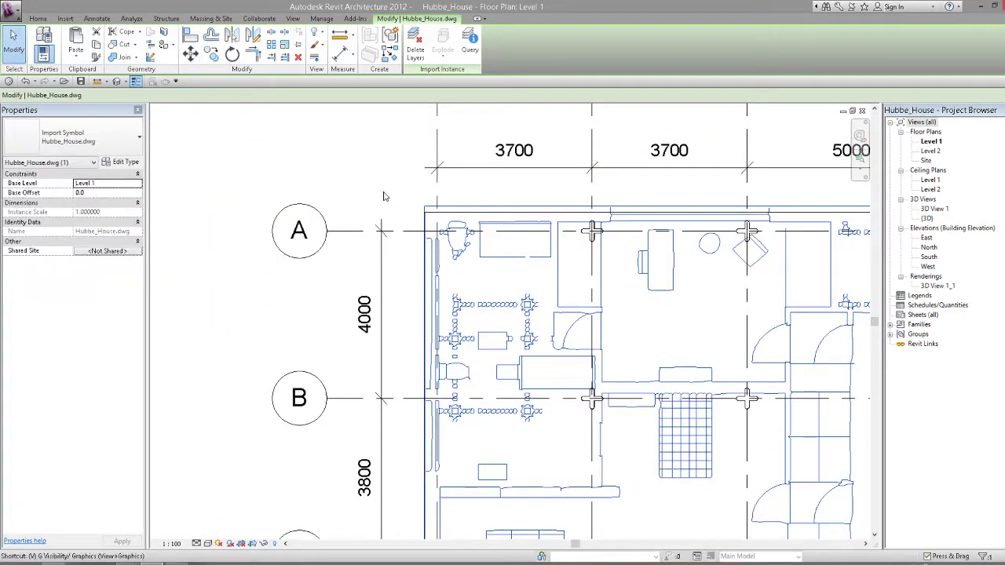
left_click(483, 156)
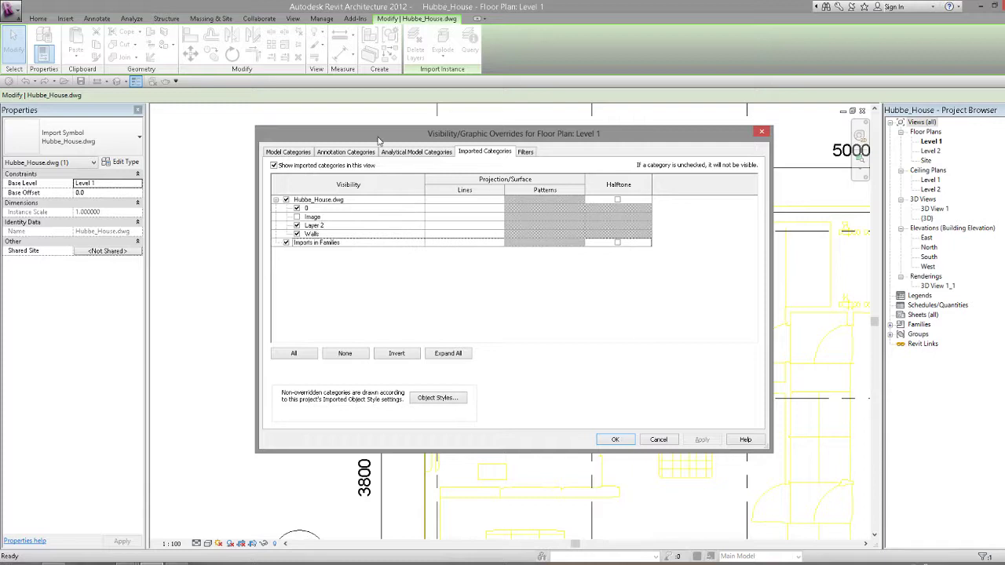
left_click_drag(361, 141, 353, 140)
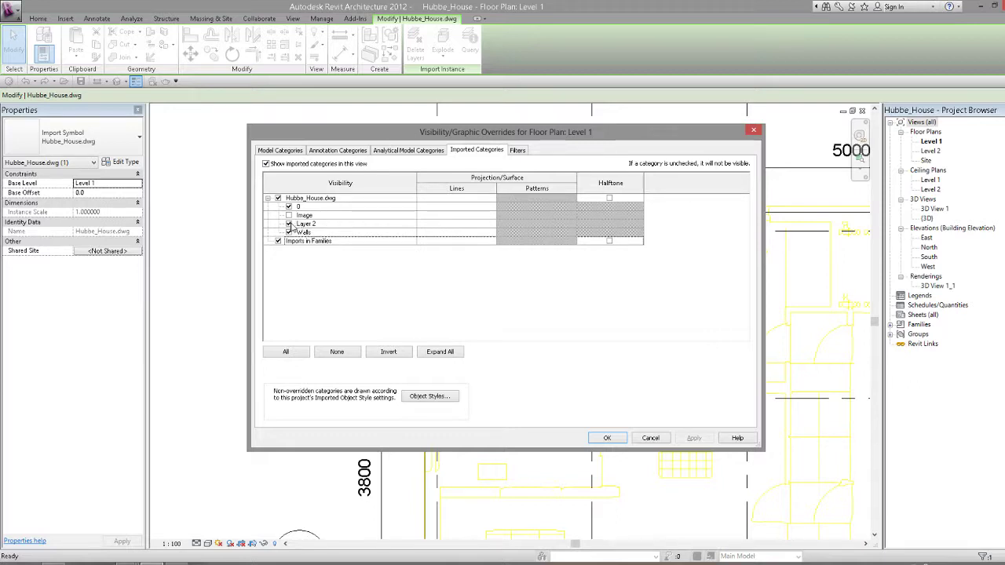
left_click(289, 224)
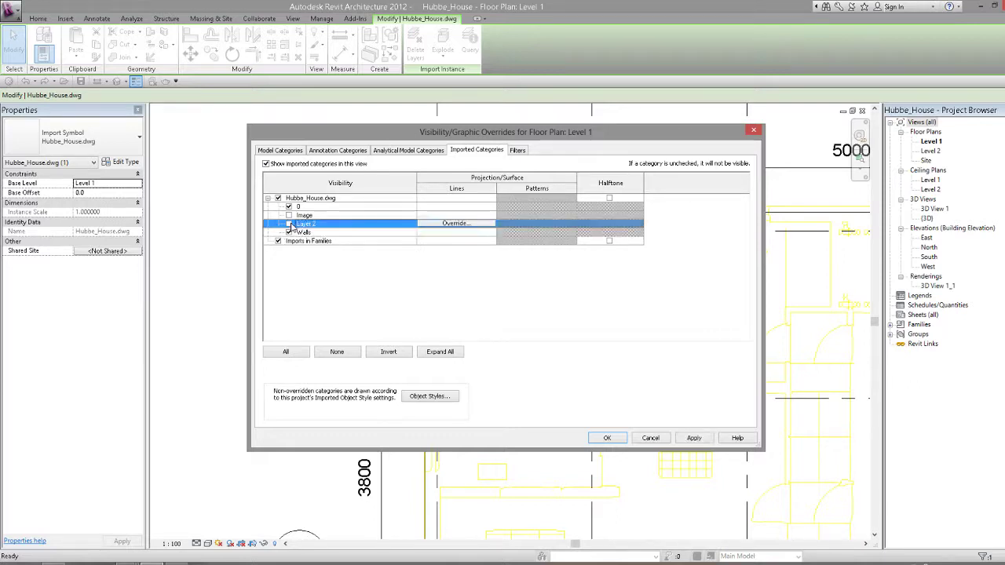
left_click(691, 437)
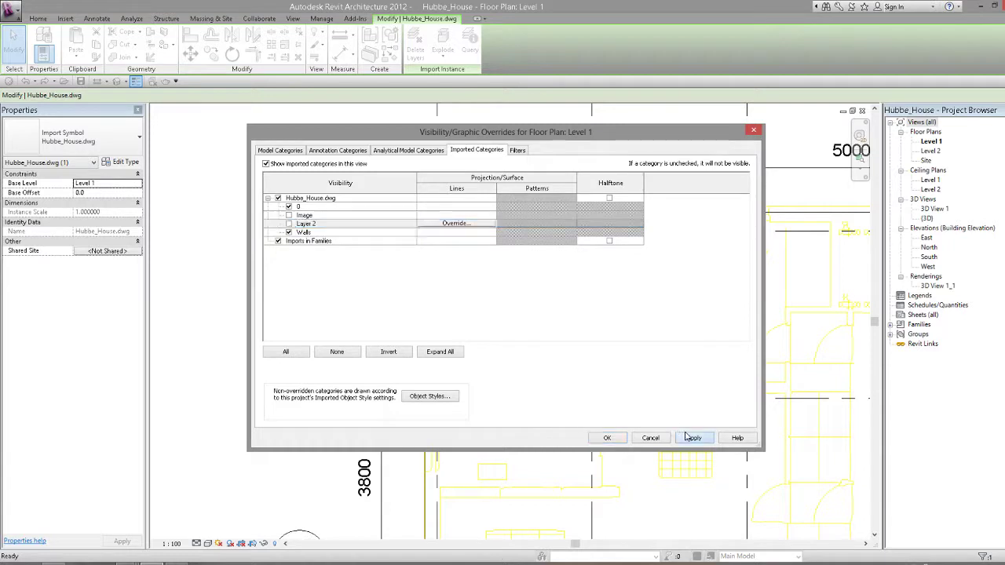
Restore Layer 2, then hide and re-show the Walls layer, applying each change
left_click(289, 223)
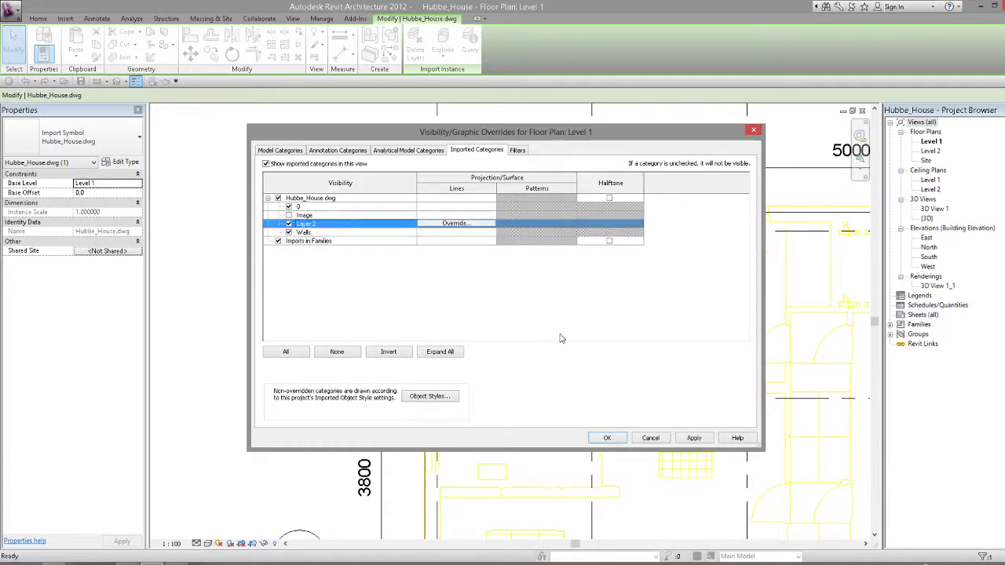
left_click(290, 232)
left_click(694, 437)
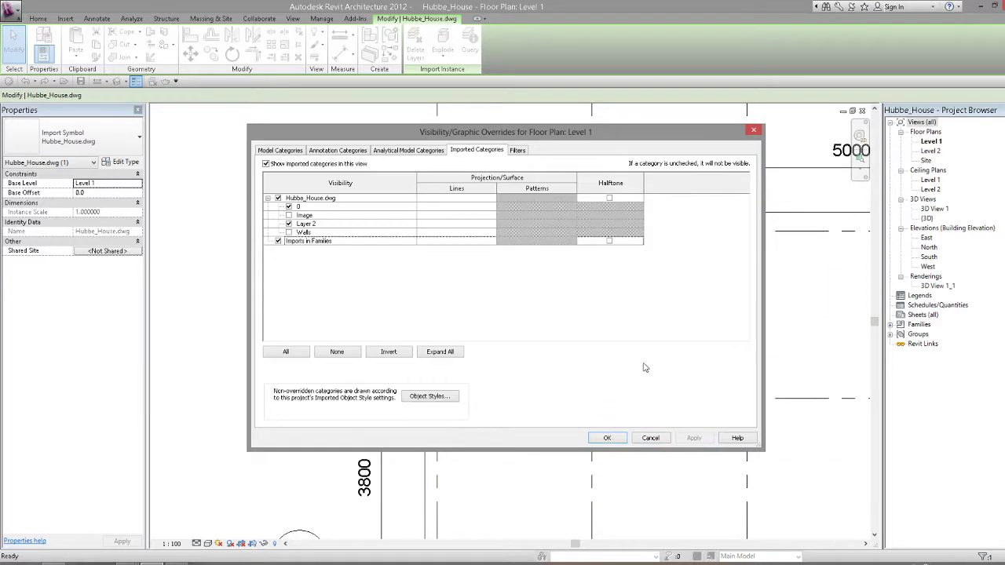
left_click(289, 232)
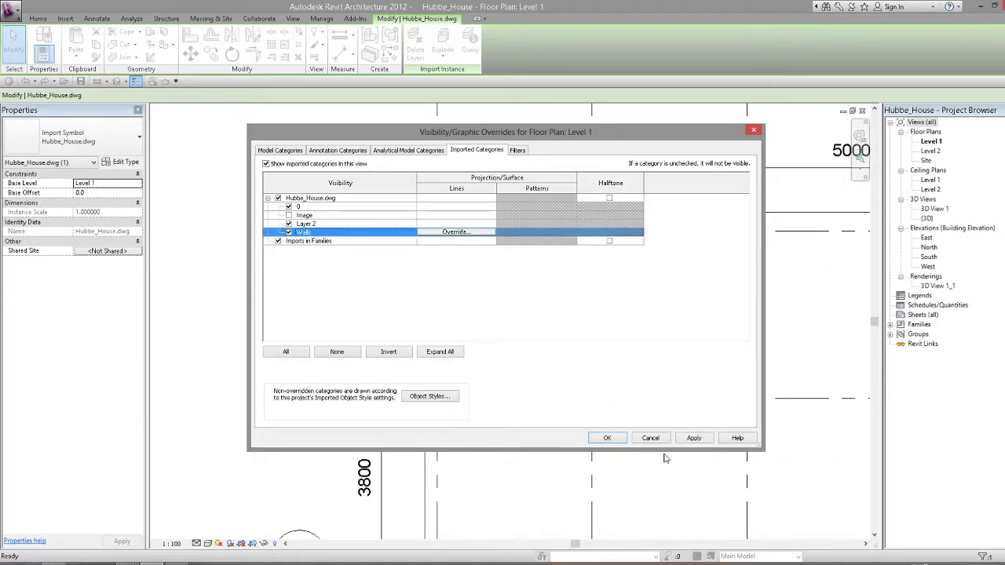
left_click(693, 437)
Return to the Level 1 plan, select the floor and enter its boundary sketch
left_click(612, 436)
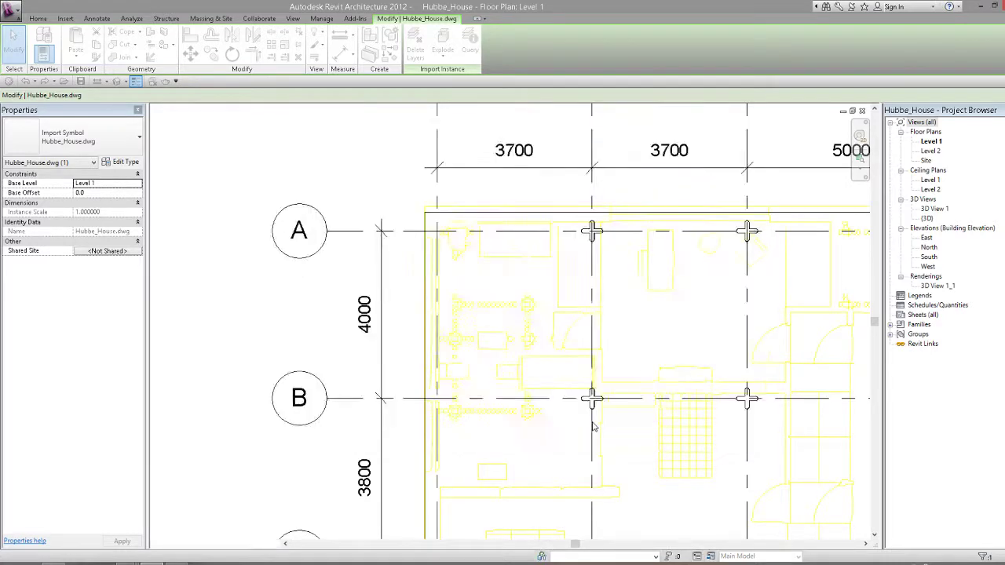
key("Escape")
scroll(432, 273, "down", 2)
scroll(432, 273, "down", 2)
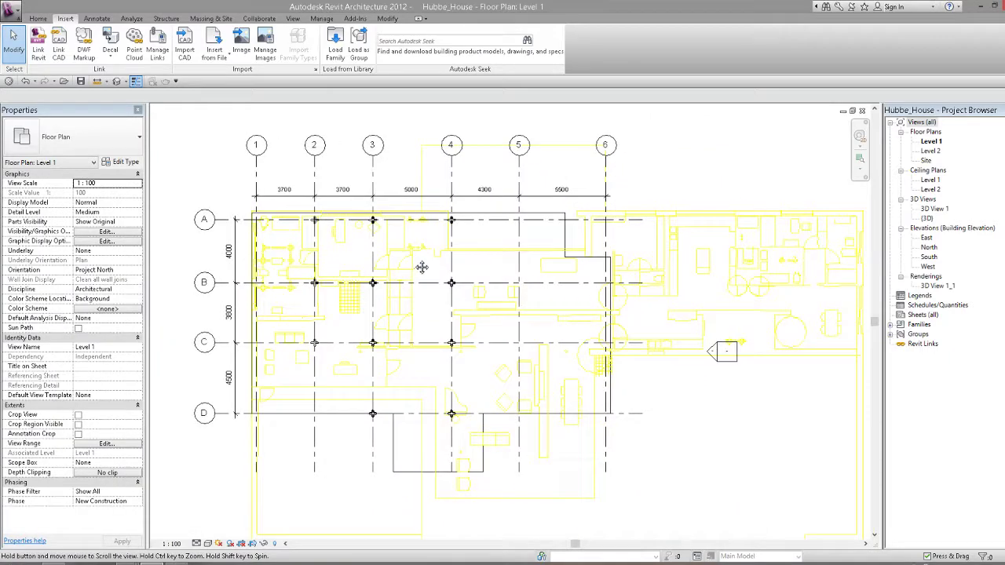
scroll(382, 260, "down", 3)
scroll(504, 265, "up", 2)
scroll(505, 261, "up", 1)
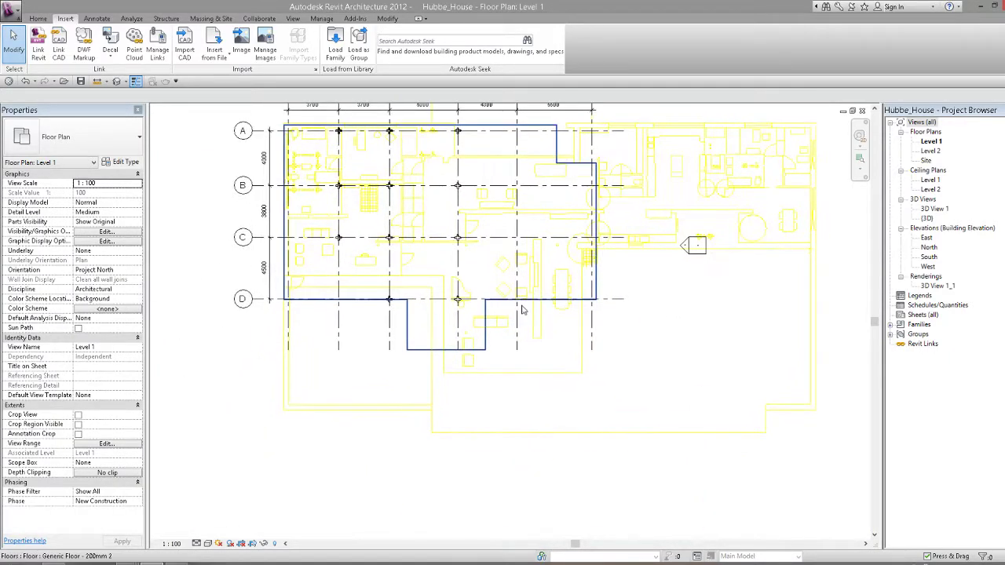
scroll(475, 339, "down", 3)
scroll(475, 340, "up", 2)
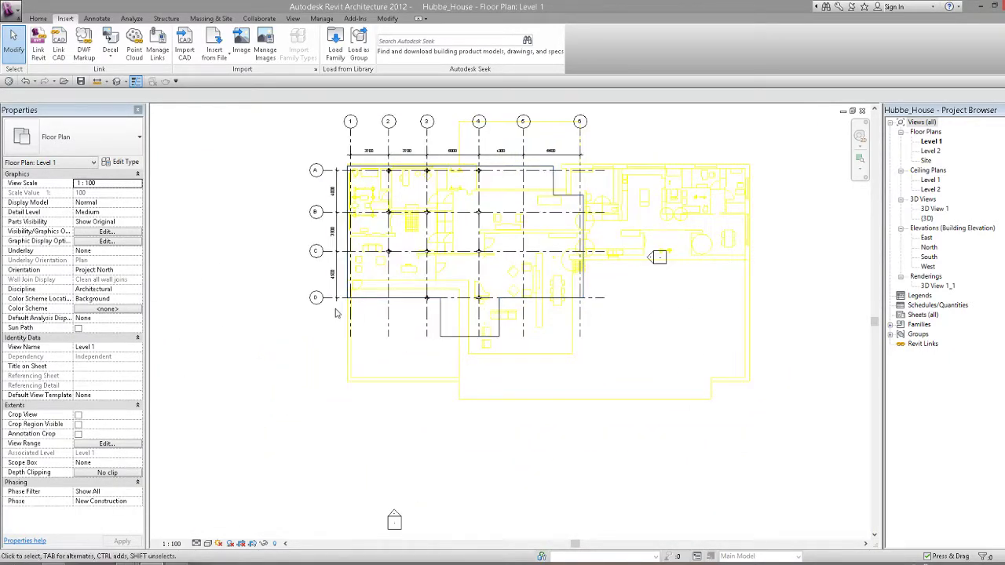
left_click(452, 337)
left_click(420, 45)
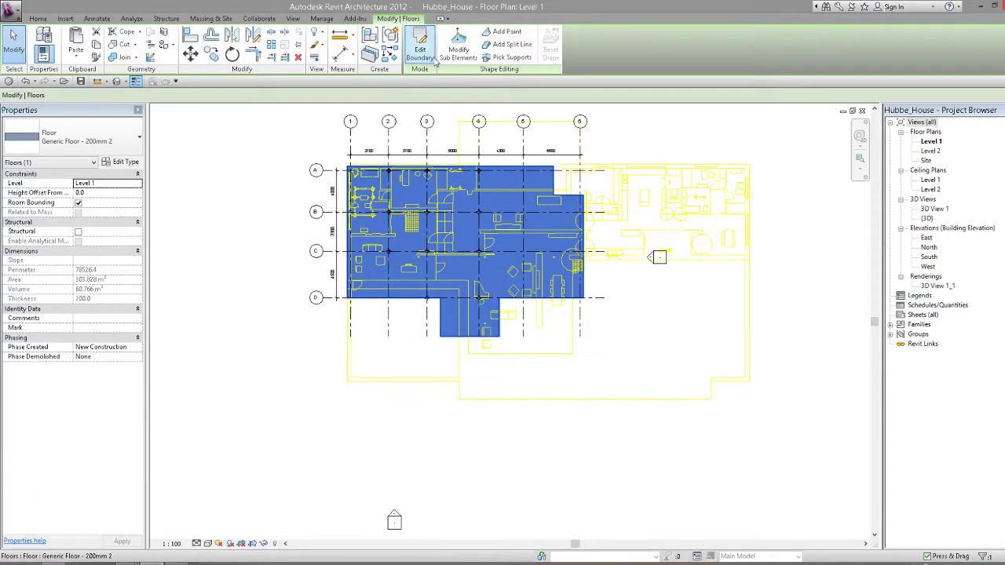
Drag the five bottom boundary lines down onto the house outline's lower edge
scroll(439, 330, "up", 1)
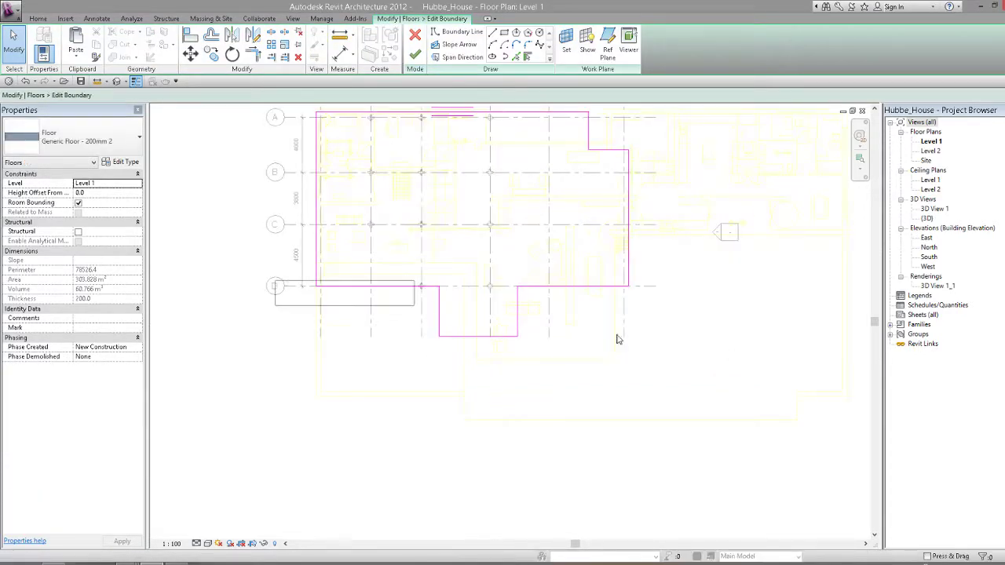
left_click_drag(274, 280, 755, 357)
left_click_drag(396, 288, 397, 400)
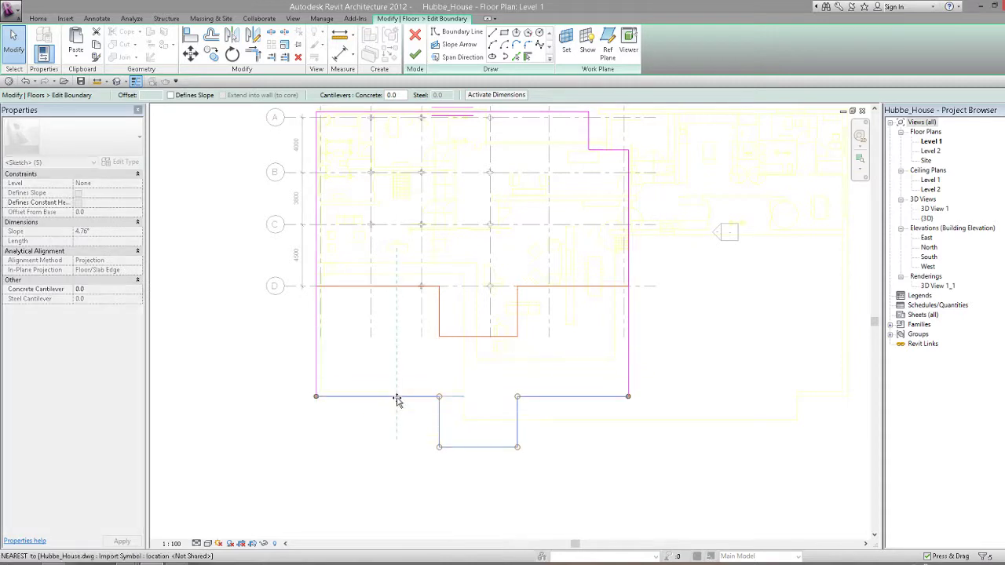
key("Escape")
scroll(402, 392, "up", 2)
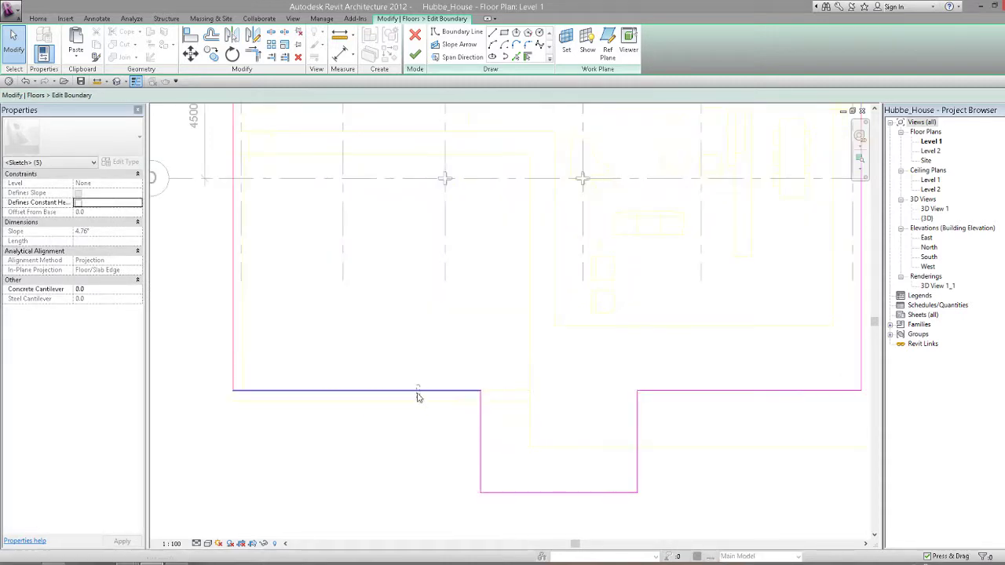
scroll(200, 371, "down", 2)
left_click_drag(195, 365, 561, 449)
scroll(177, 371, "up", 2)
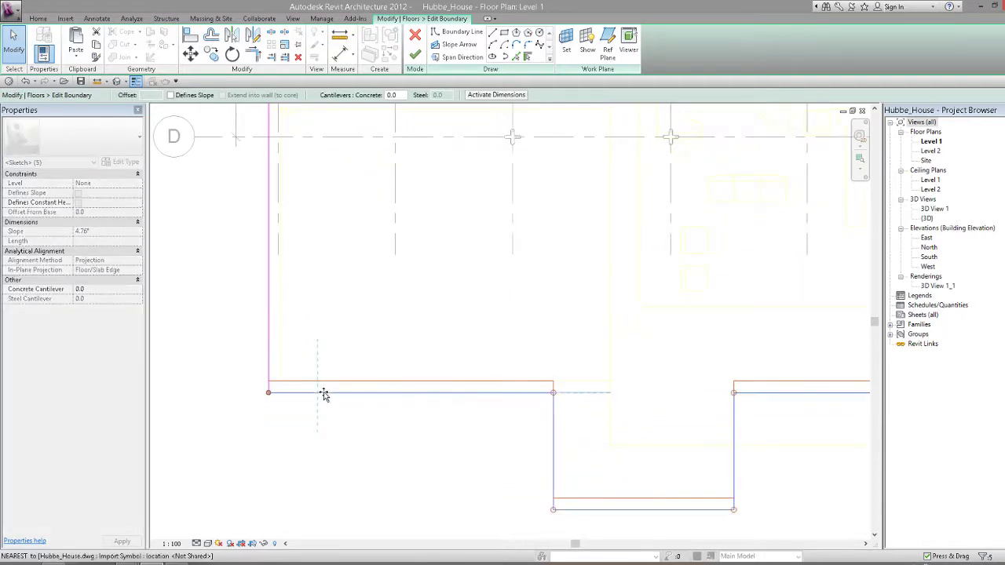
left_click(495, 347)
Adjust the two lower-right boundary segments and finish the floor sketch
scroll(508, 369, "down", 3)
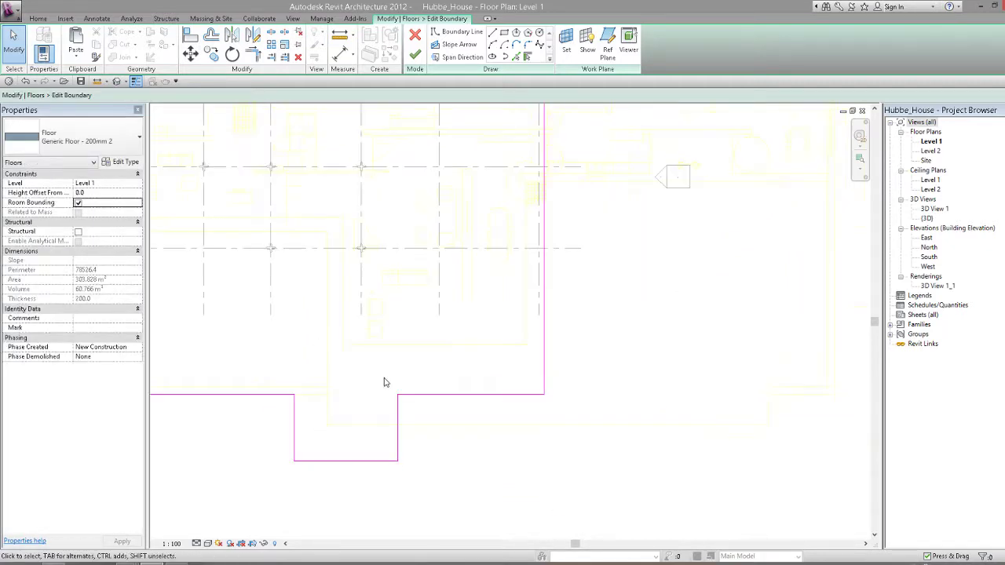
scroll(384, 375, "down", 2)
left_click_drag(383, 368, 543, 467)
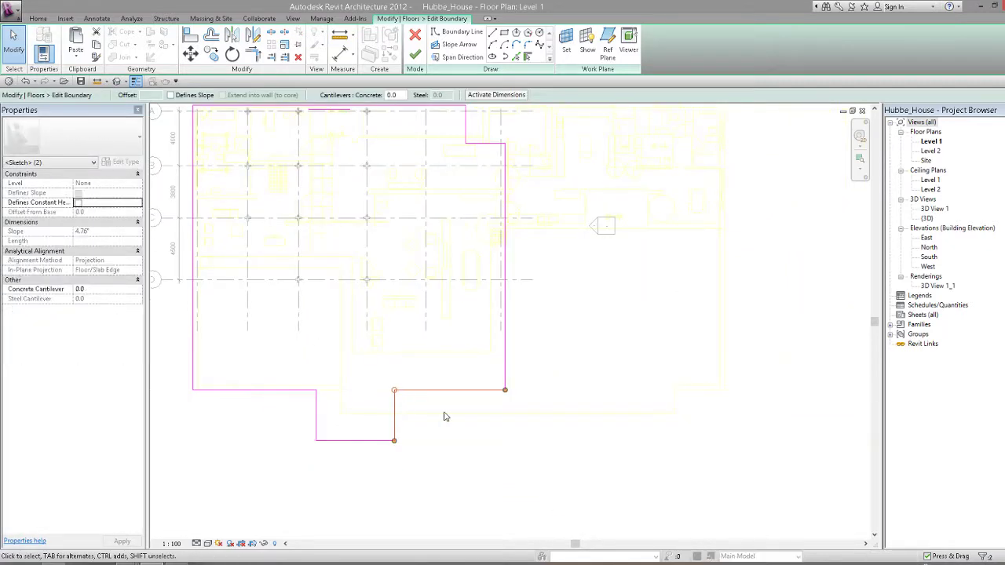
scroll(438, 414, "down", 1)
left_click(358, 168)
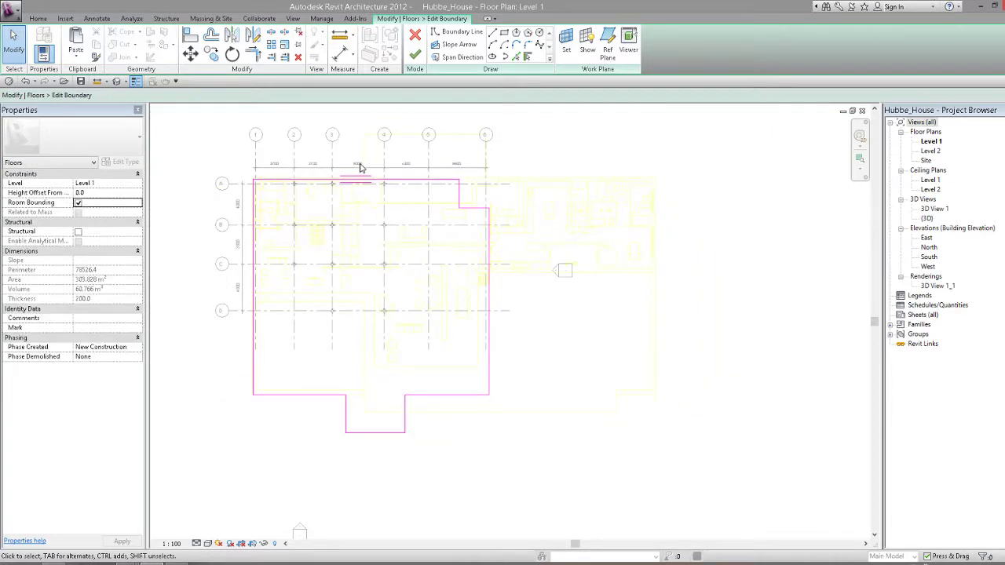
middle_click_drag(359, 168, 339, 183)
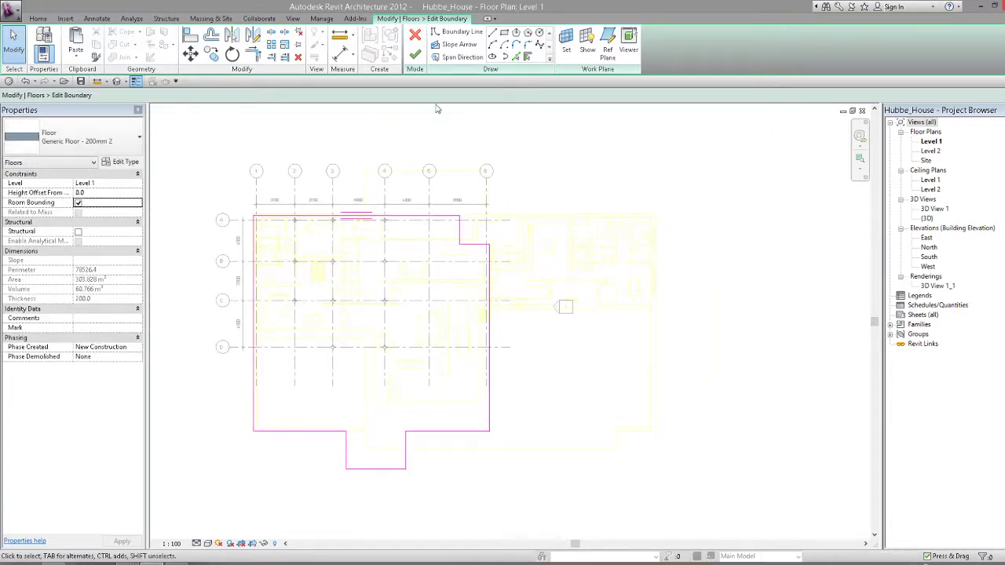
left_click(416, 57)
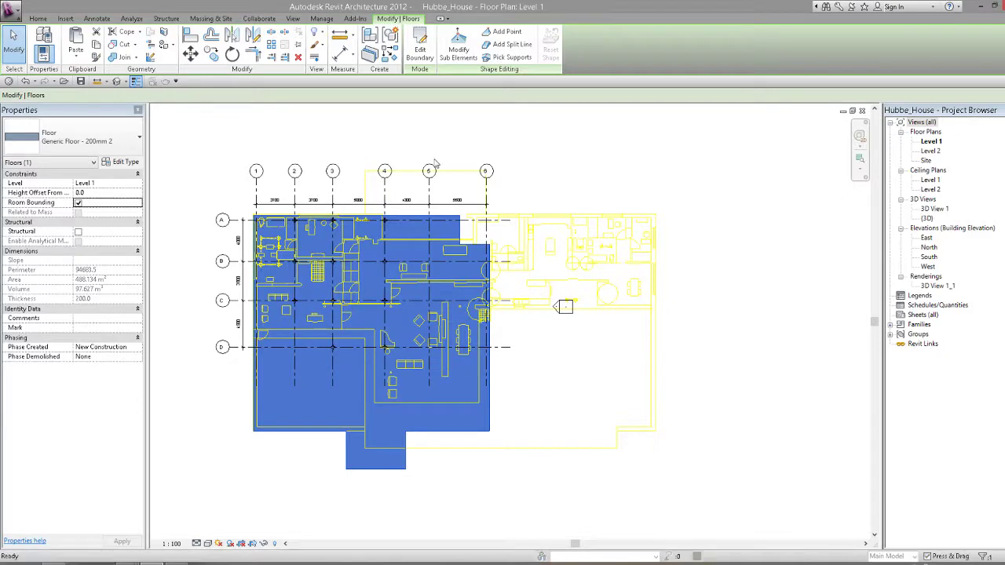
Review the imported drawing's Walls layer line settings in Visibility/Graphics, leaving them unchanged
key("v")
key("g")
left_click(479, 155)
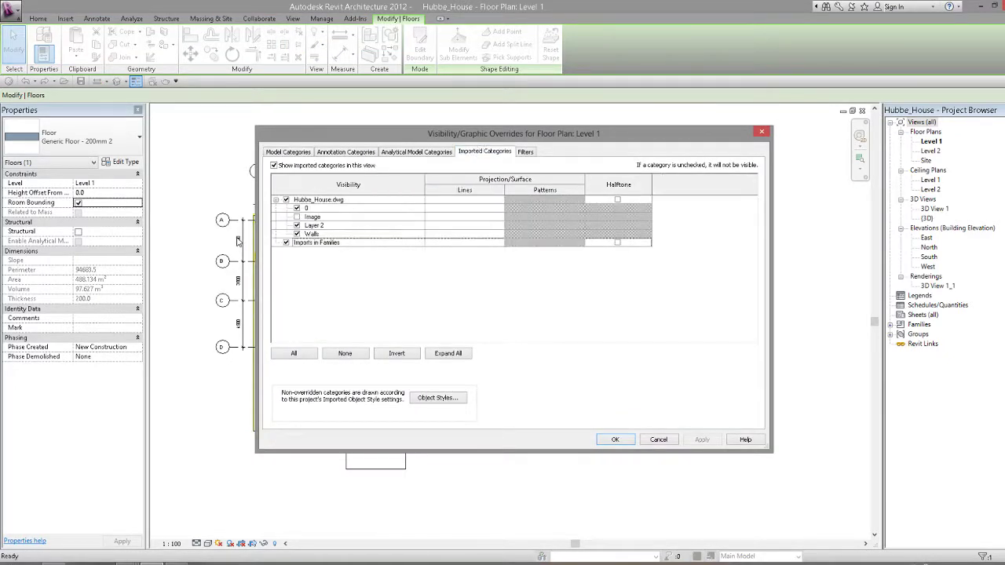
left_click(323, 234)
left_click(463, 234)
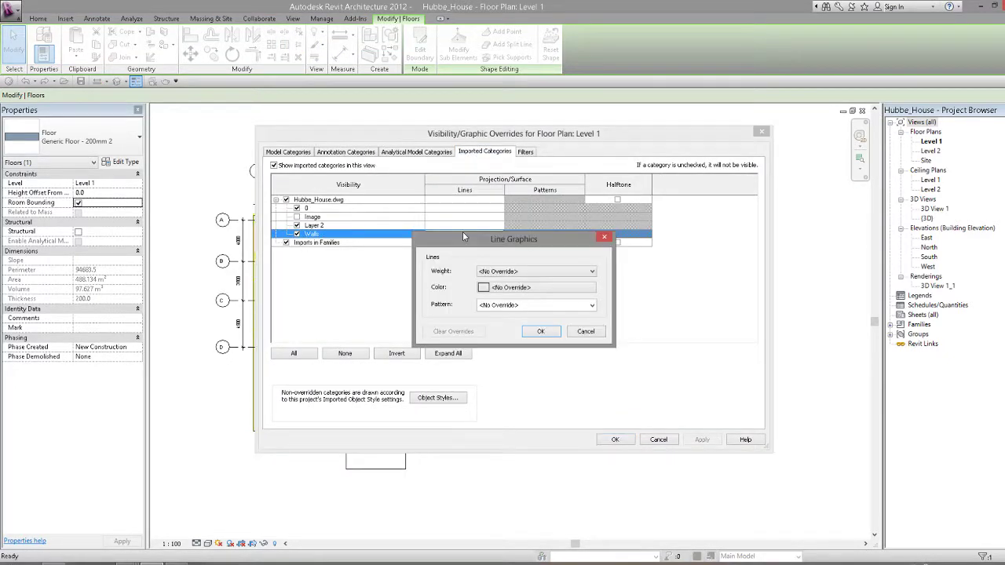
left_click(605, 244)
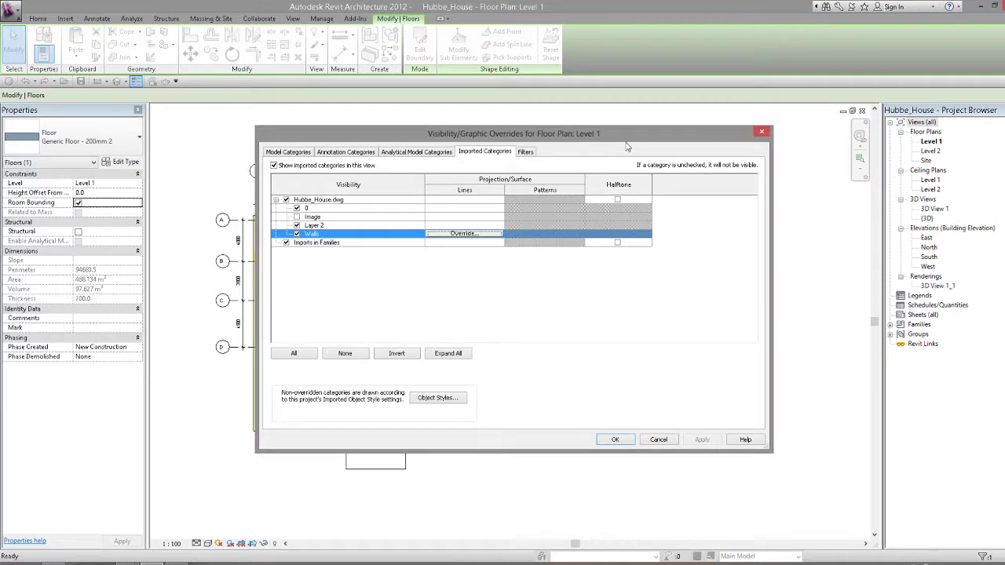
left_click(766, 135)
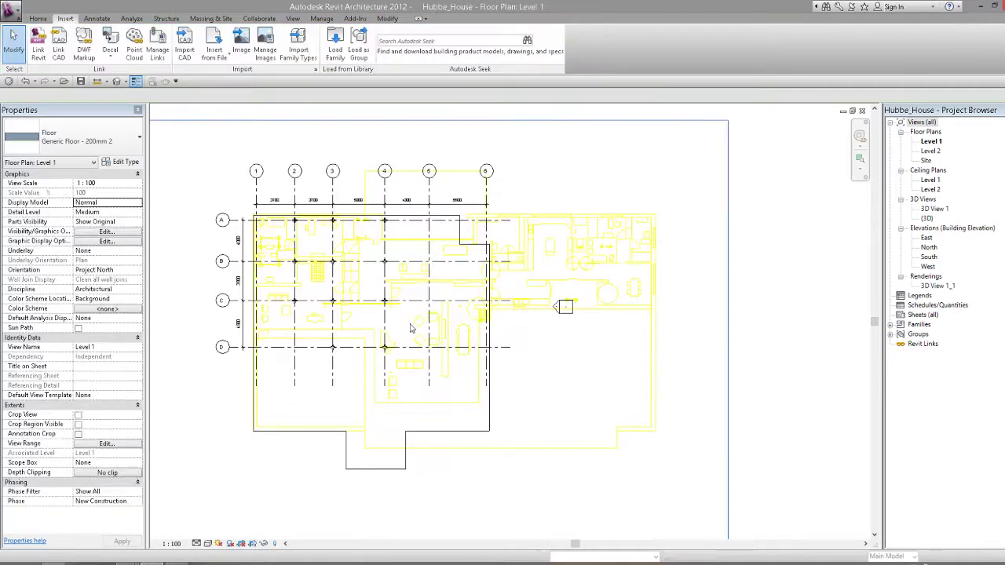
Select the Generic Floor 200mm slab in the Level 1 plan
left_click(465, 244)
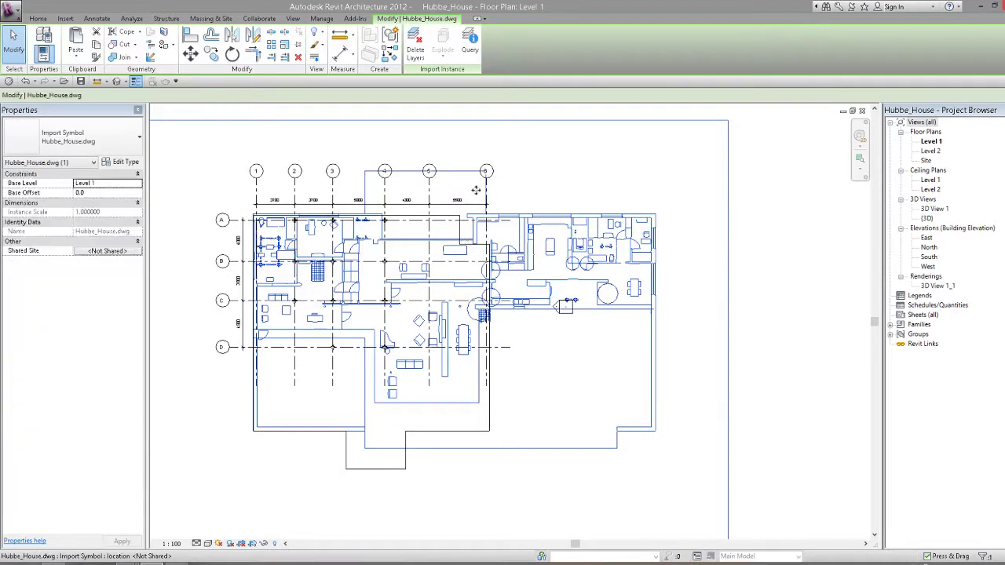
key("Escape")
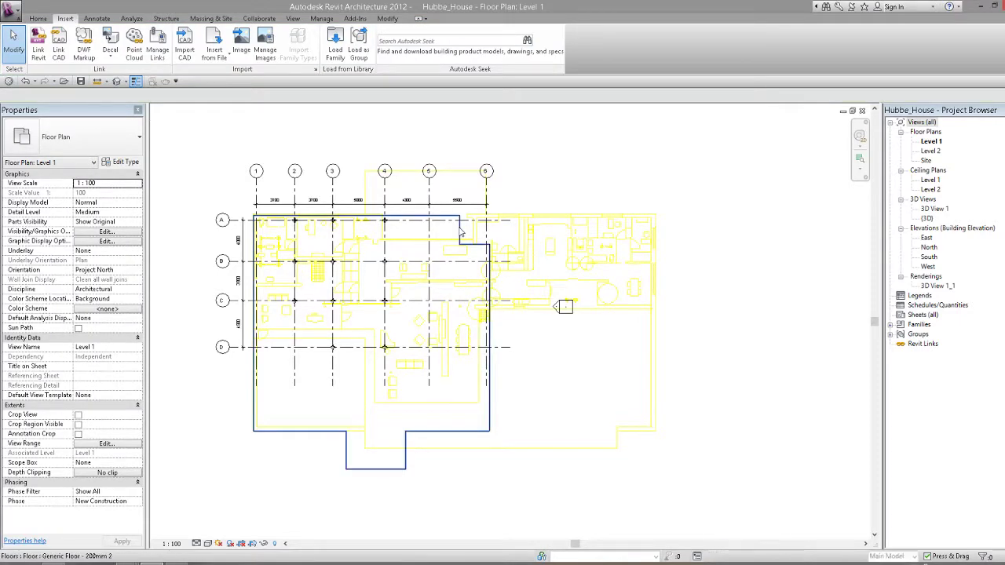
left_click(461, 231)
key("super")
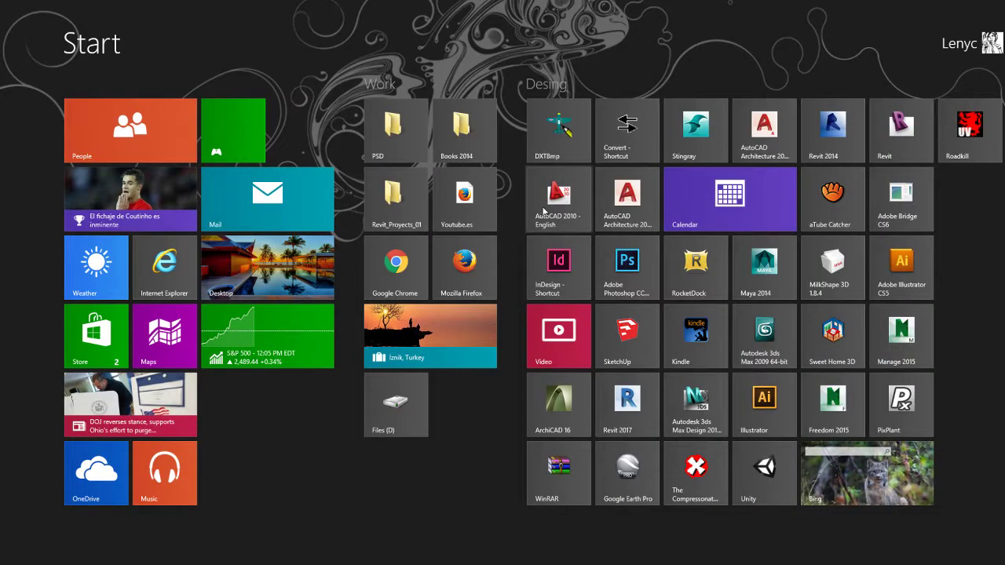
key("super")
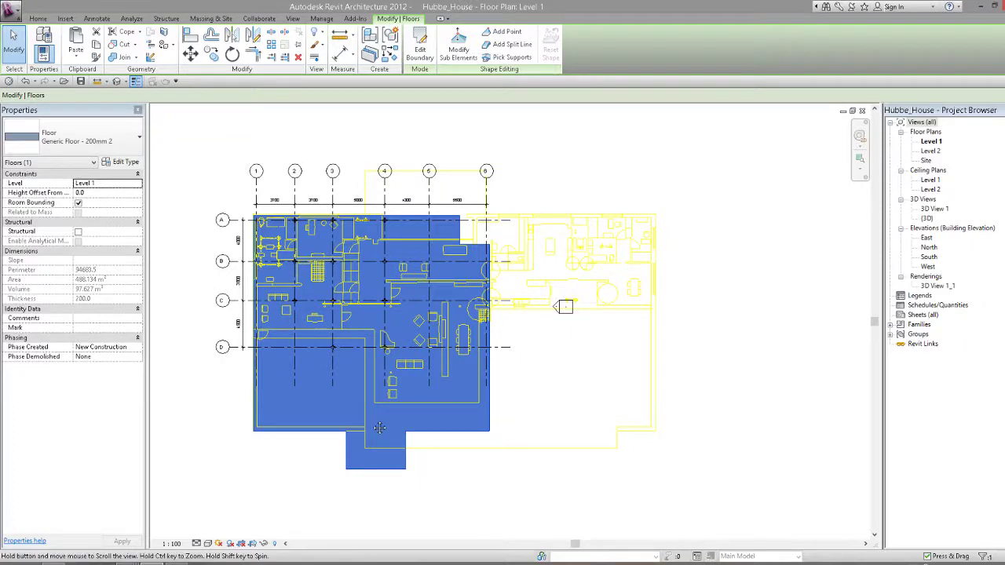
left_click(494, 380)
left_click(490, 379)
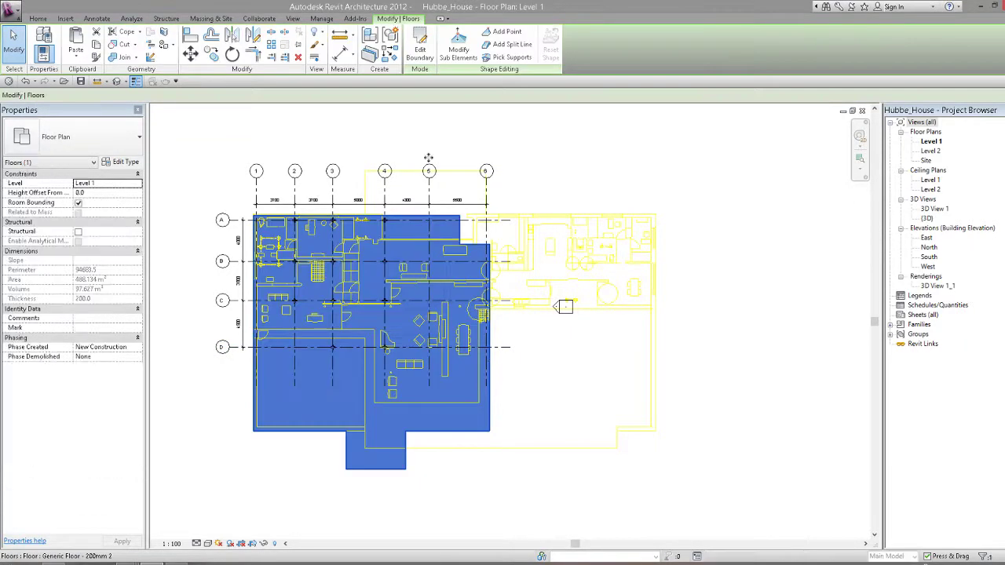
Edit the floor boundary and drag its three right-side lines out to the outer wall
double_click(463, 288)
left_click_drag(434, 196, 522, 527)
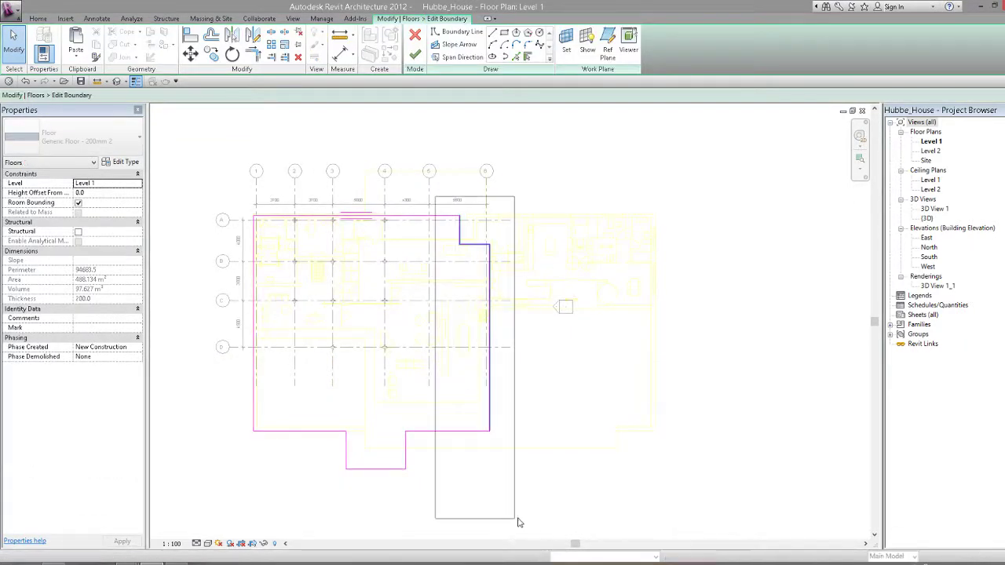
left_click_drag(489, 348, 660, 339)
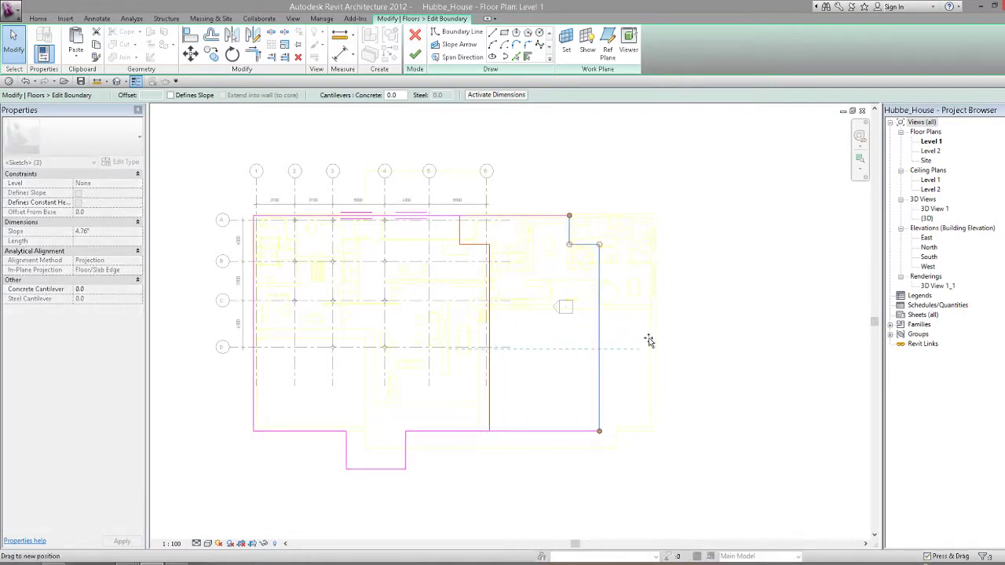
key("Escape")
Zoom around the plan and select the imported AutoCAD floor plan
scroll(657, 330, "up", 3)
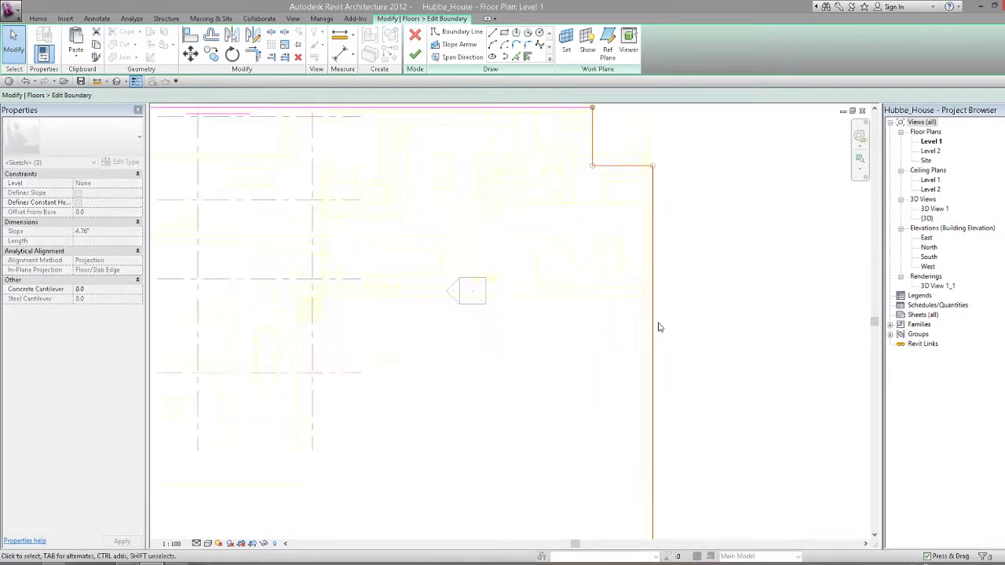
scroll(664, 332, "up", 1)
scroll(639, 325, "down", 2)
scroll(563, 355, "down", 1)
scroll(563, 355, "down", 2)
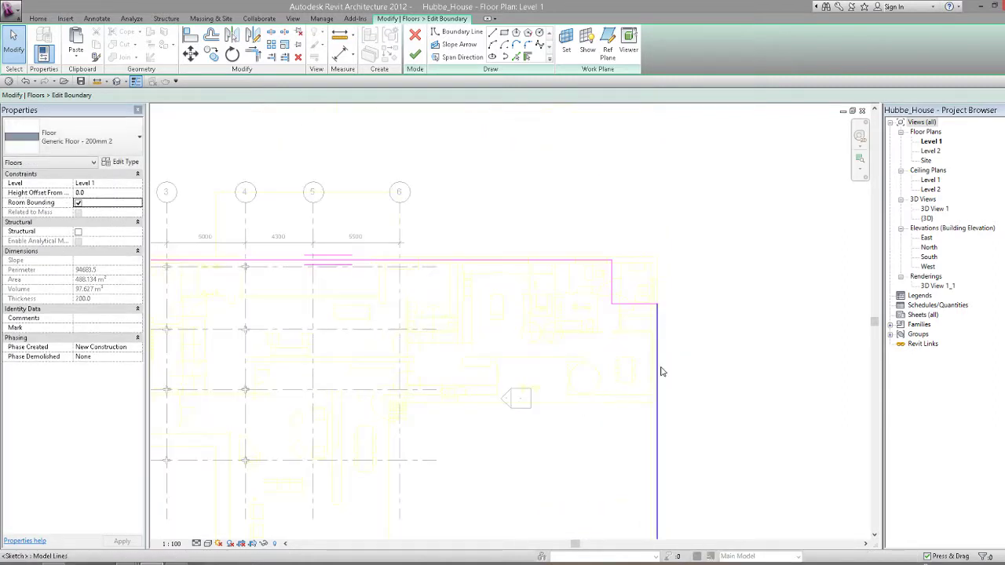
scroll(657, 370, "down", 2)
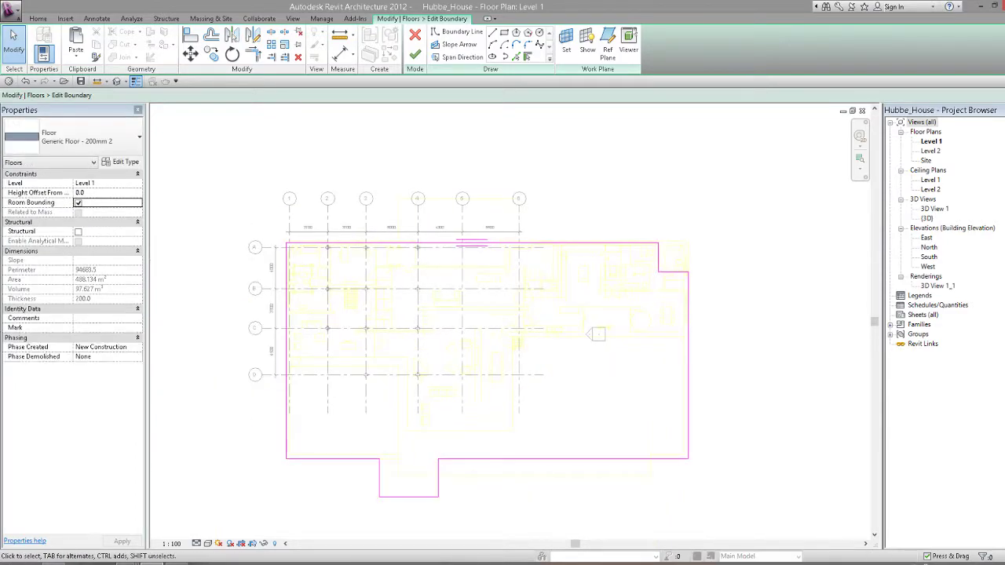
key("super")
key("super")
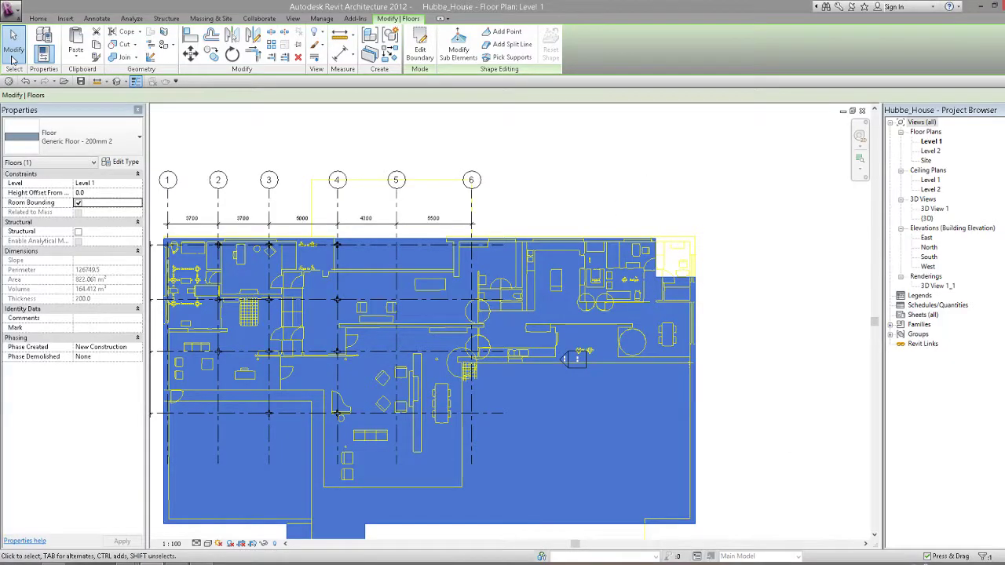
left_click(11, 61)
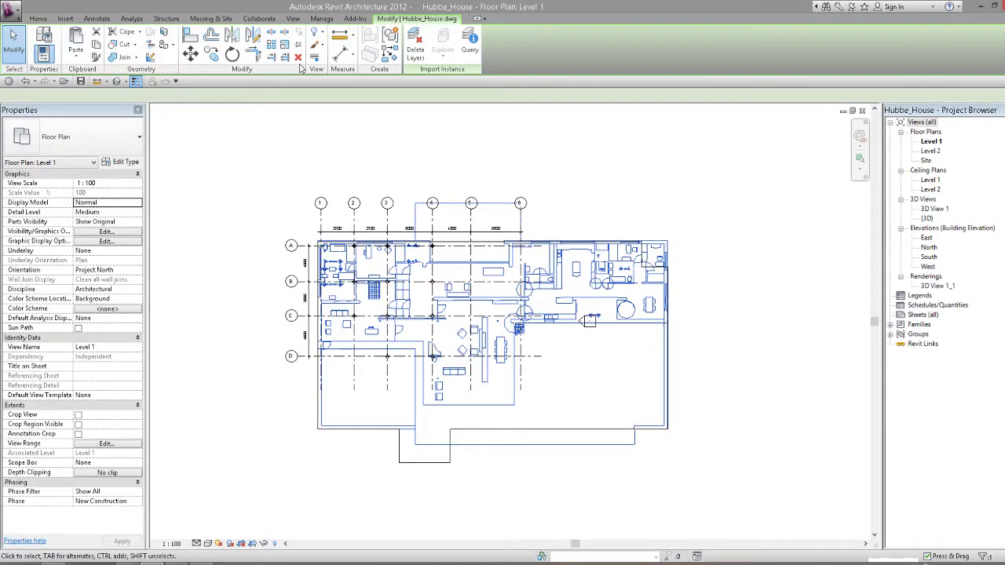
Delete the imported DWG and link Hubbe_House.dwg in millimetres, all layers, colours preserved
left_click(298, 57)
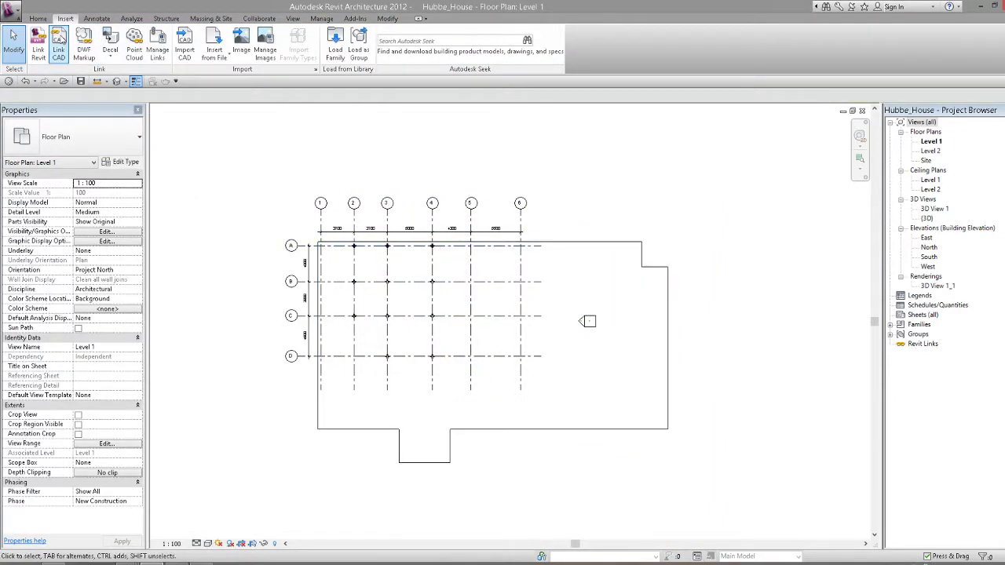
left_click(59, 43)
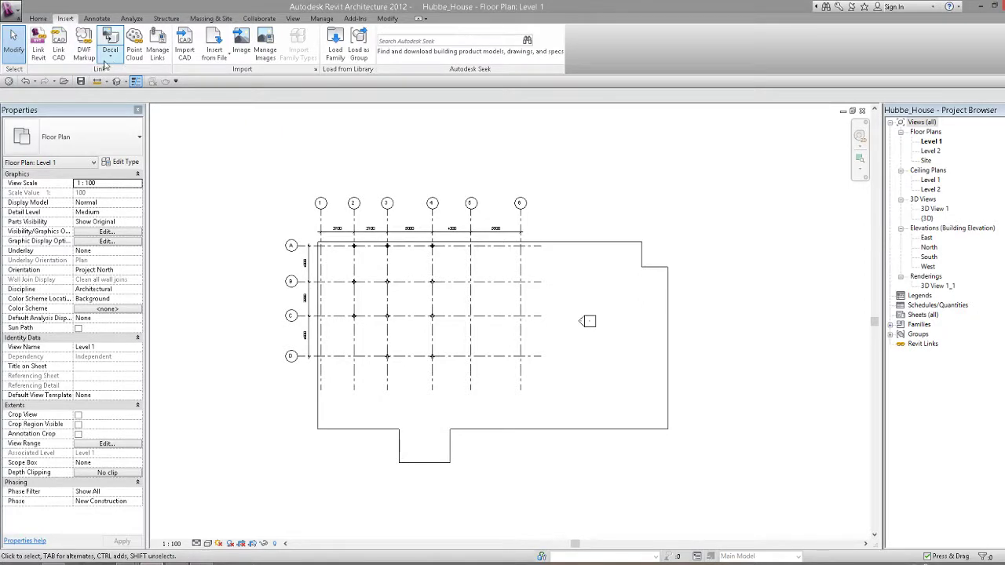
left_click(59, 43)
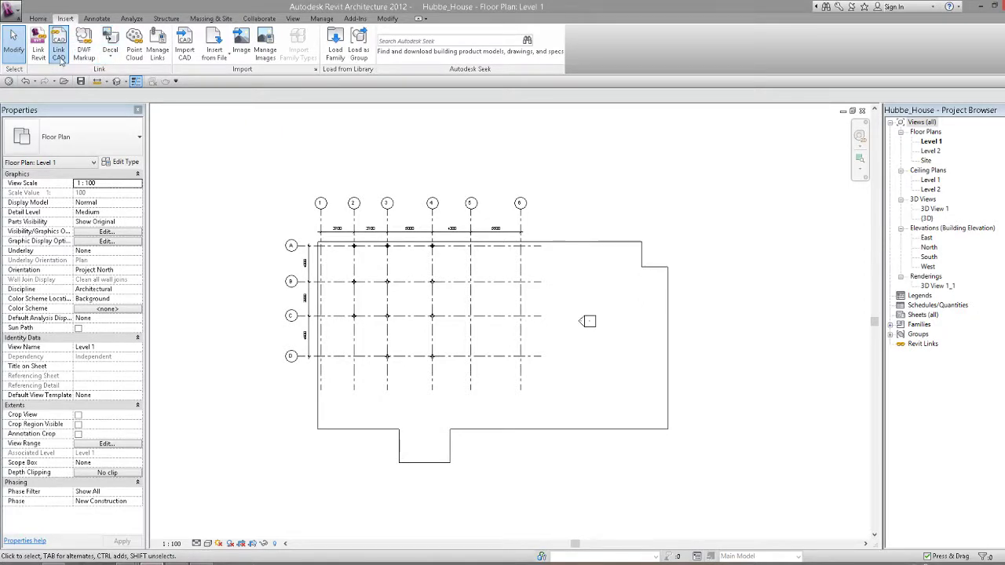
left_click(417, 184)
left_click(495, 420)
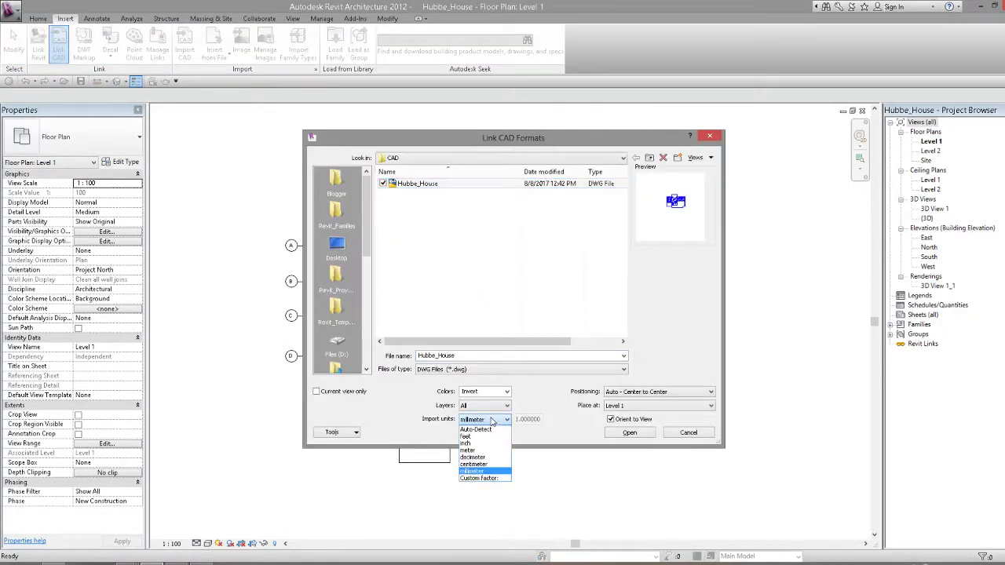
left_click(495, 419)
left_click(486, 406)
left_click(485, 414)
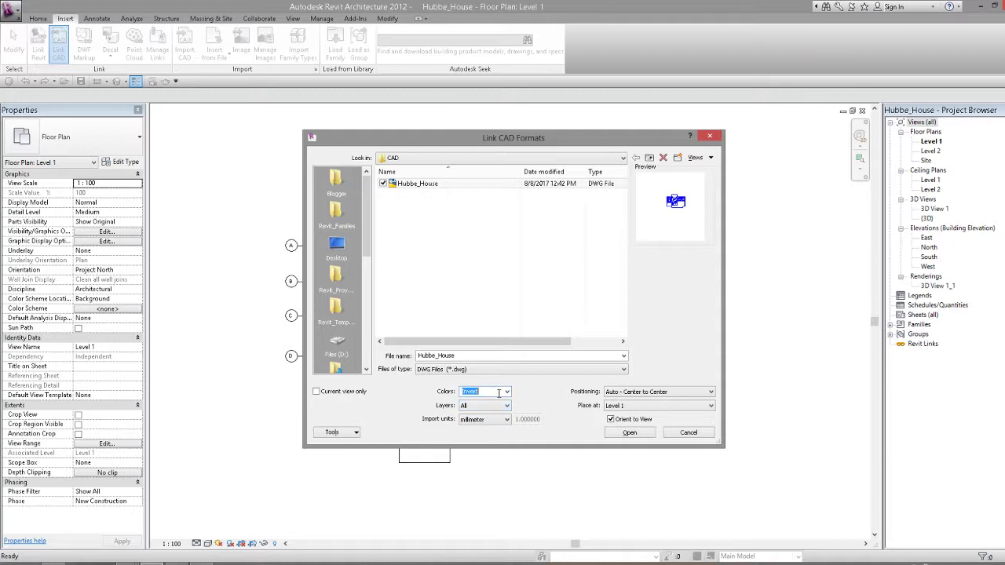
left_click(472, 408)
left_click(627, 433)
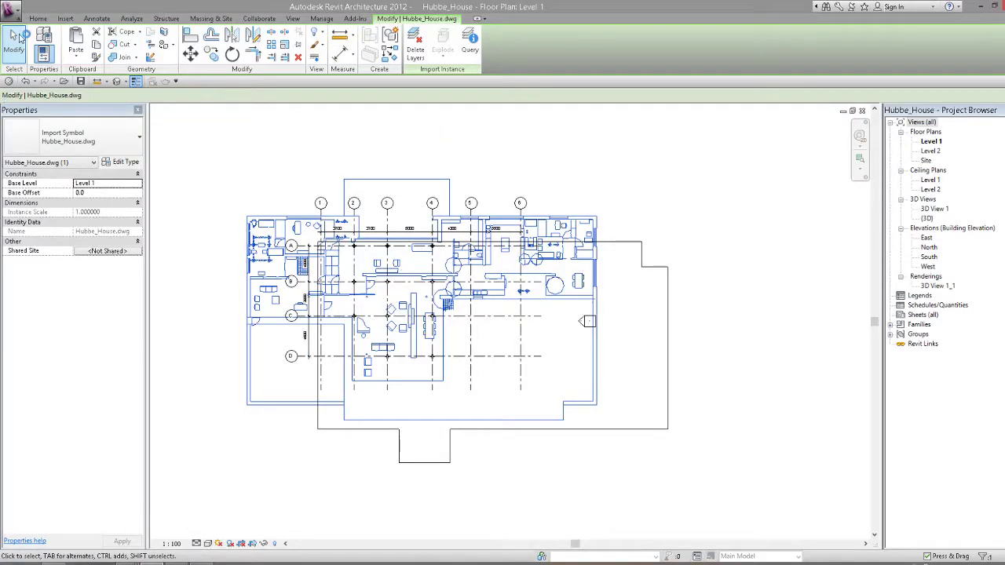
Move the linked Hubbe_House plan so its corner snaps onto the grid intersection
left_click(17, 37)
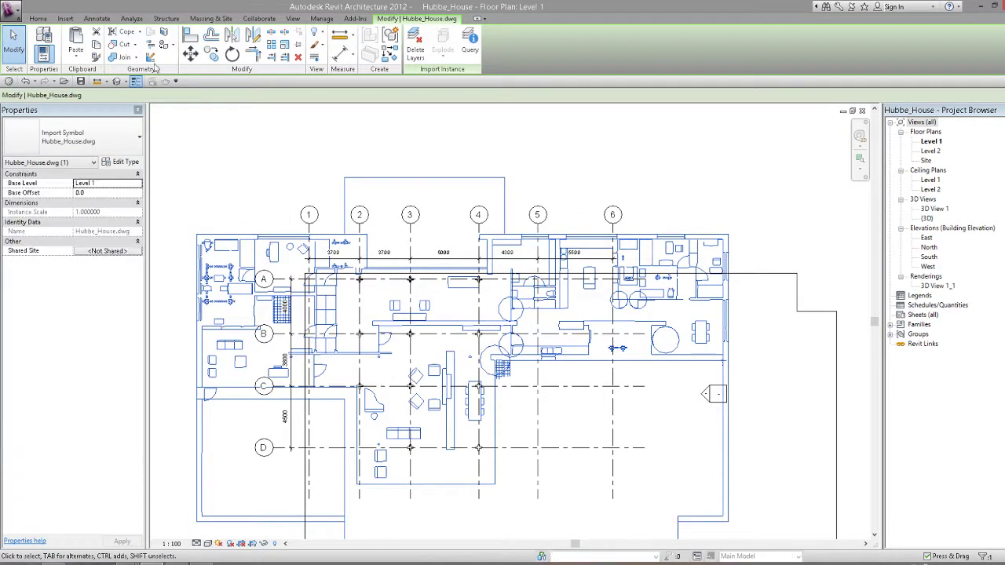
left_click(190, 53)
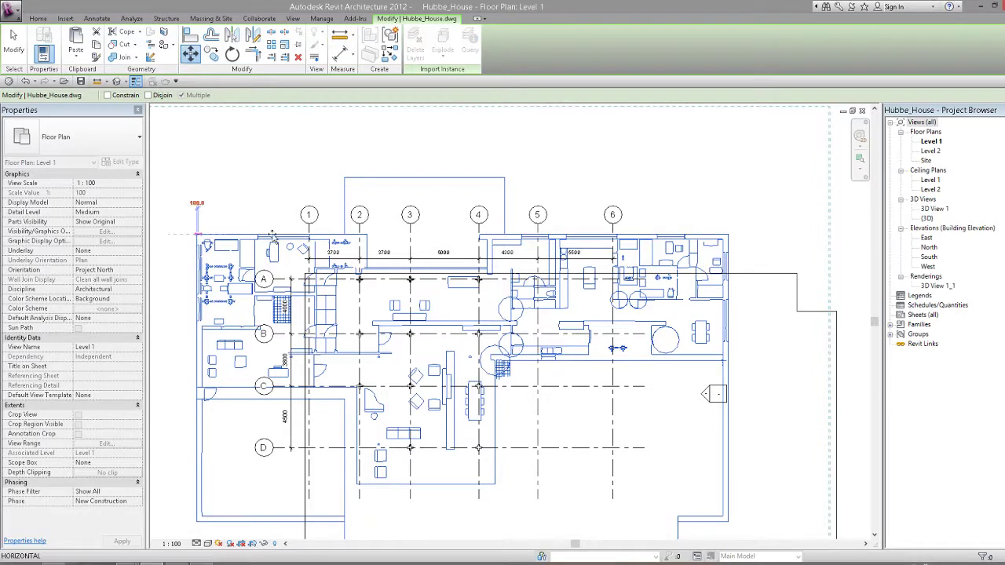
left_click(197, 234)
scroll(290, 249, "down", 1)
scroll(303, 268, "up", 2)
scroll(303, 268, "up", 1)
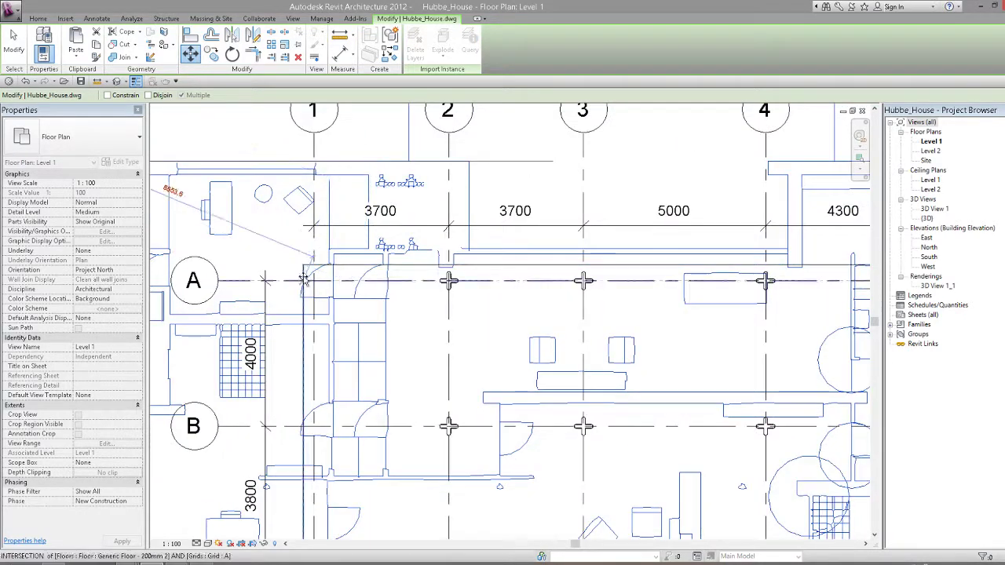
left_click(303, 266)
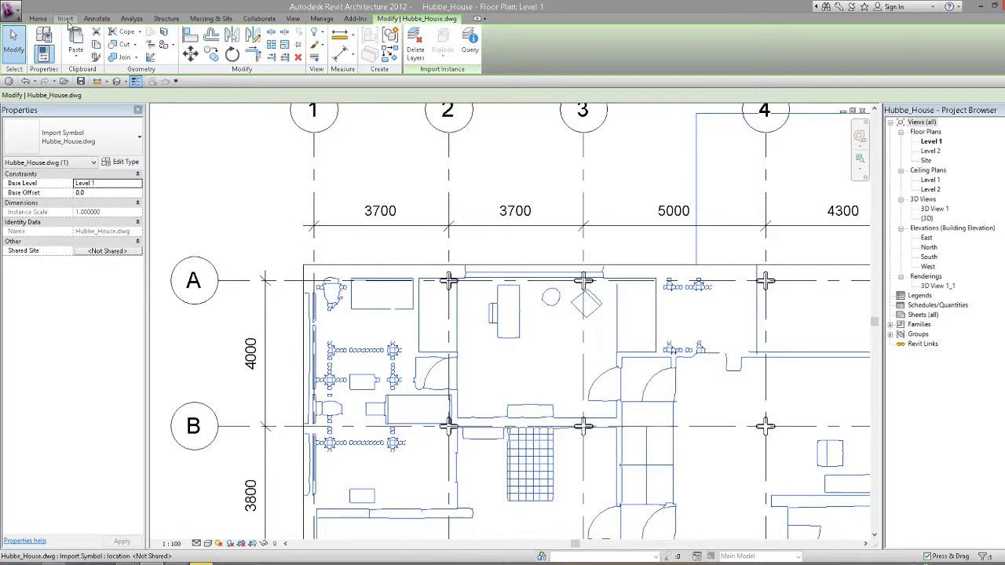
Close the unresponsive AutoCAD program and zoom out in the Revit floor plan
left_click(65, 18)
scroll(307, 227, "down", 1)
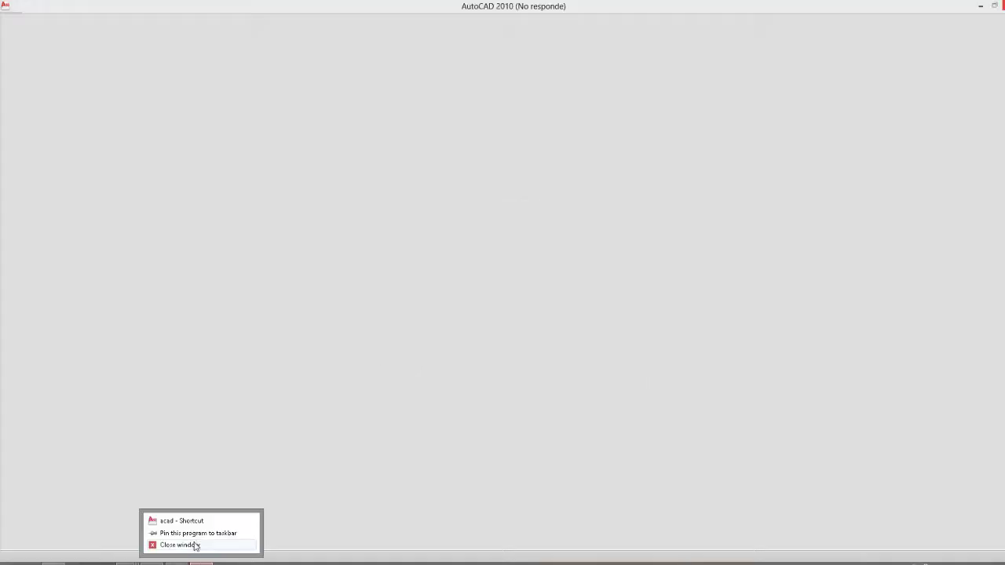
left_click(193, 544)
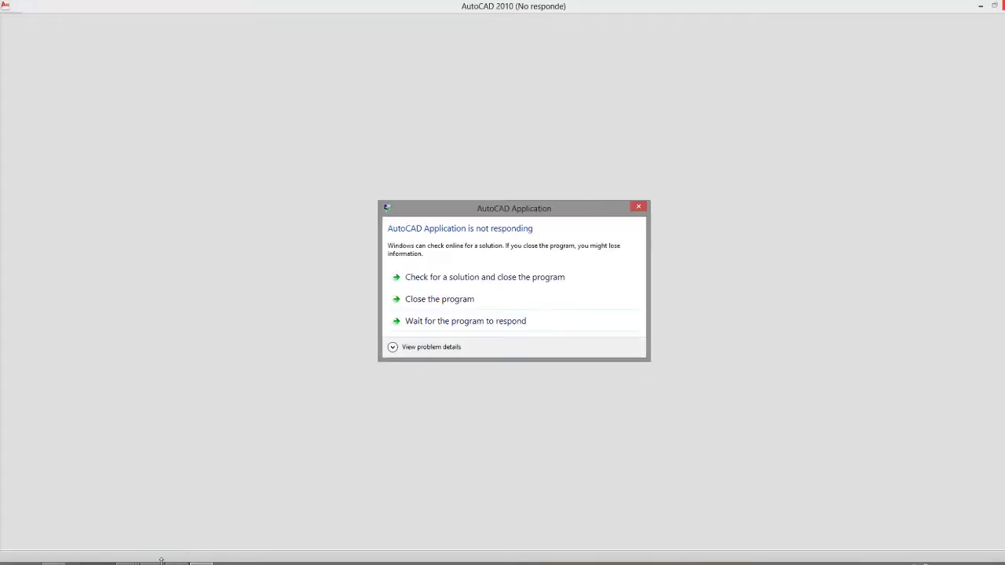
left_click(420, 301)
mouse_move(151, 561)
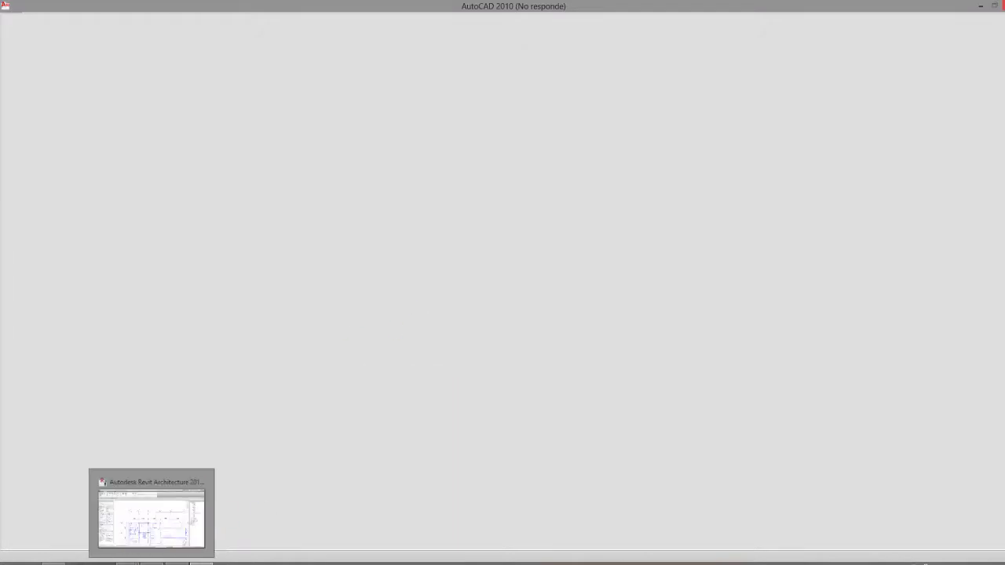
left_click(67, 521)
scroll(425, 179, "down", 3)
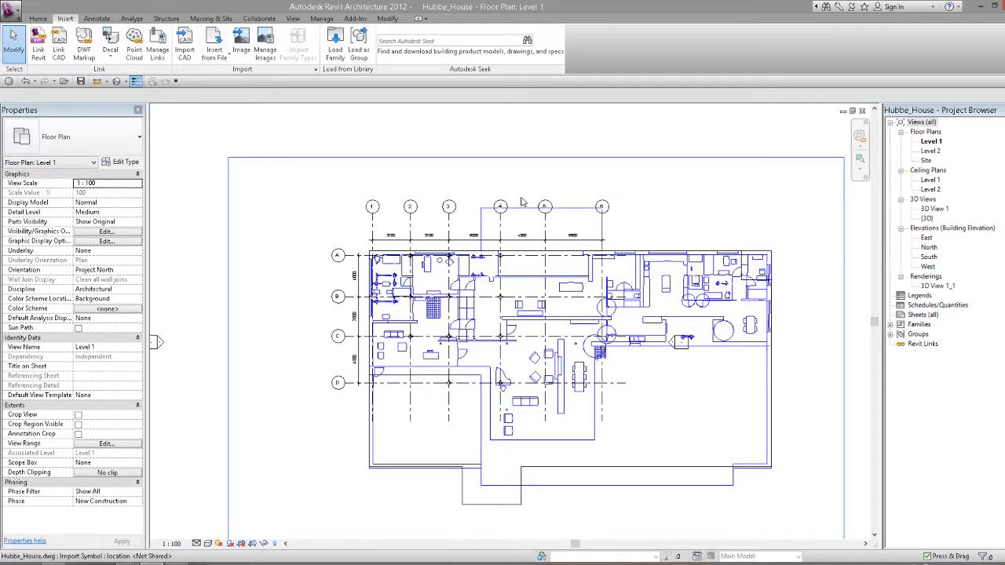
scroll(498, 201, "down", 1)
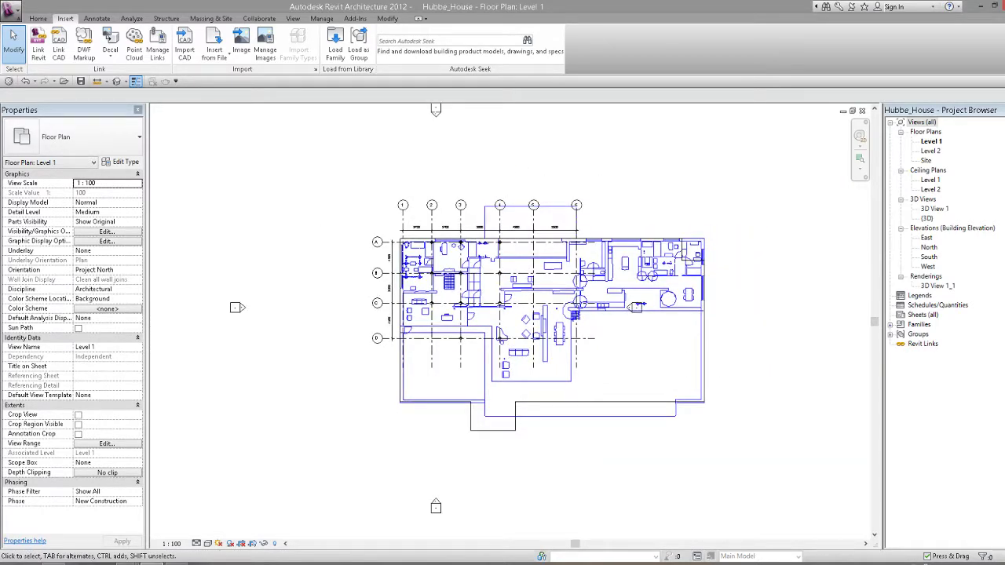